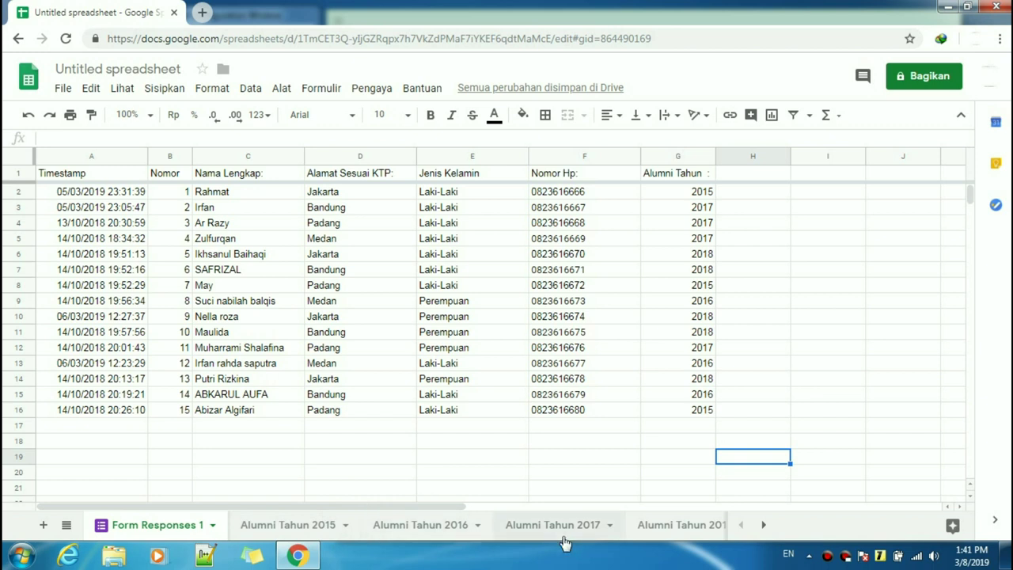
# - Look through the Alumni Tahun 2018, Alumni Tahun 2015 and Form Responses 1 sheets, then select C2 on Alumni Tahun 2015
pyautogui.click(687, 527)
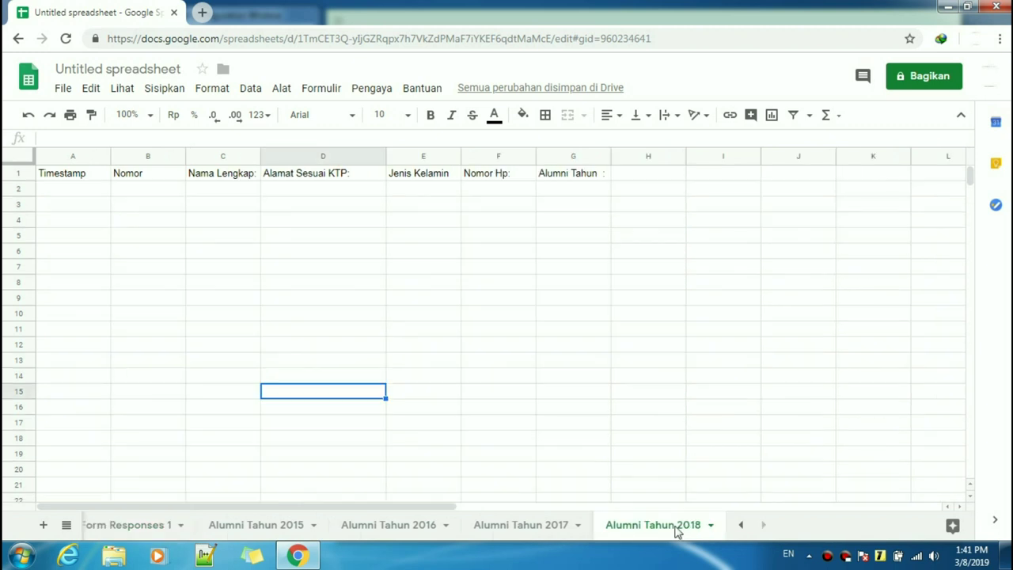
pyautogui.click(259, 533)
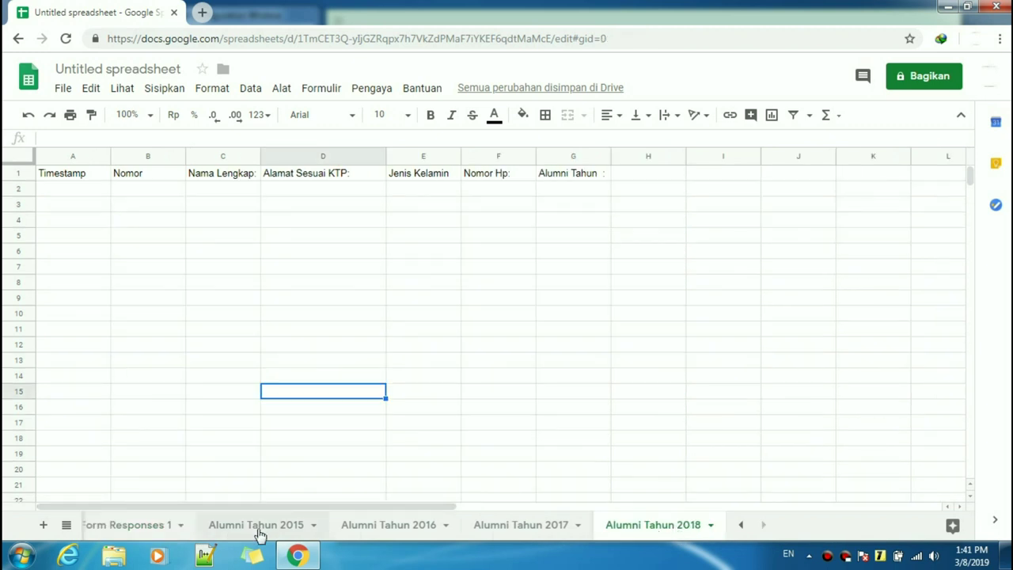
pyautogui.click(409, 396)
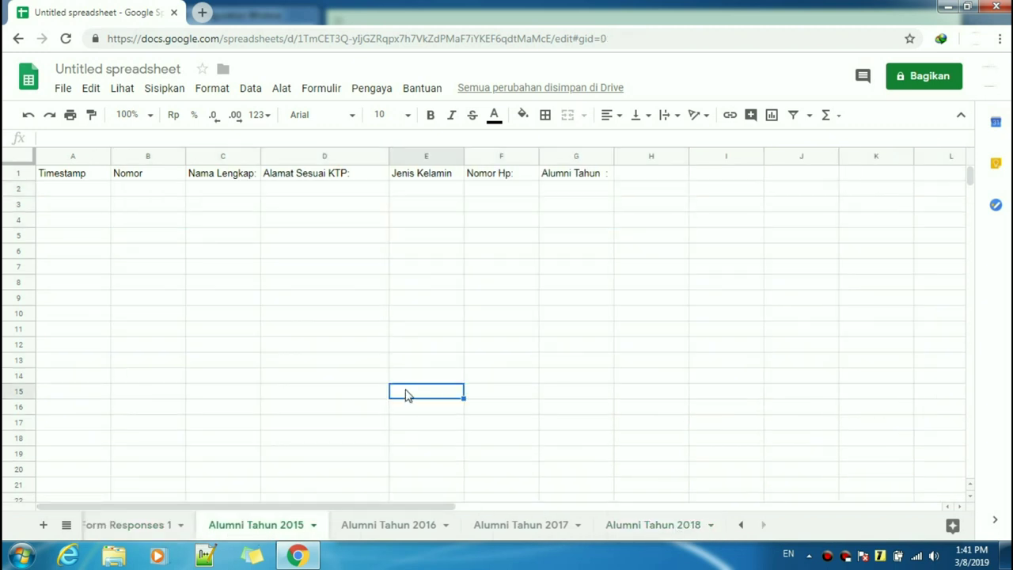
pyautogui.hotkey('ctrl', 'shift', 'pageup')
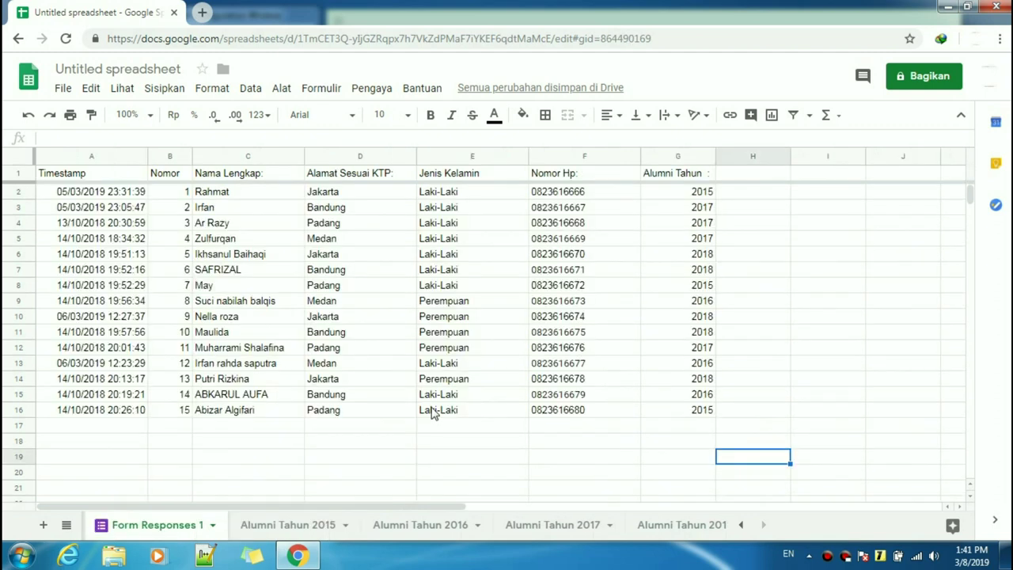
pyautogui.click(783, 384)
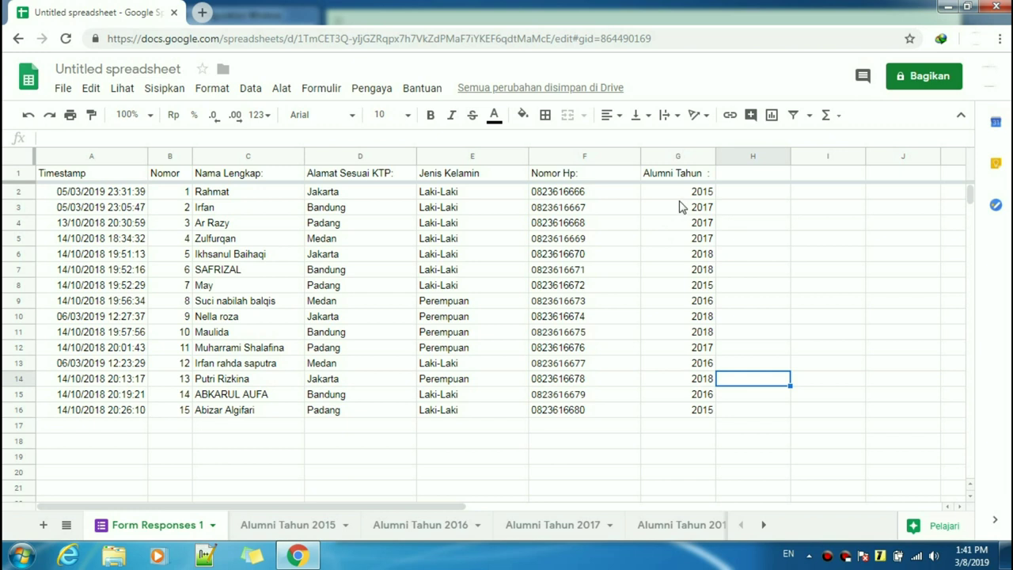
pyautogui.click(309, 524)
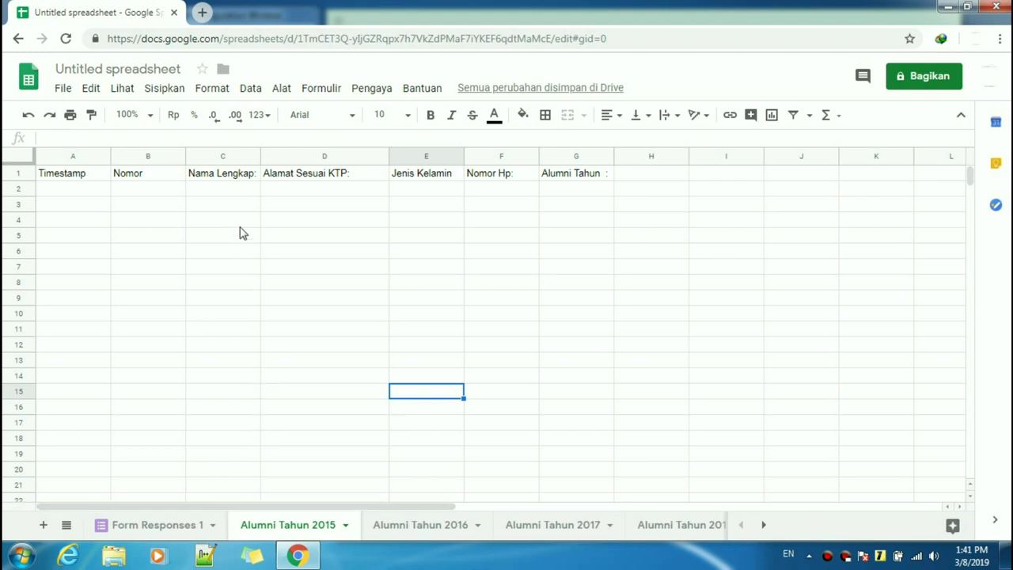
pyautogui.click(235, 198)
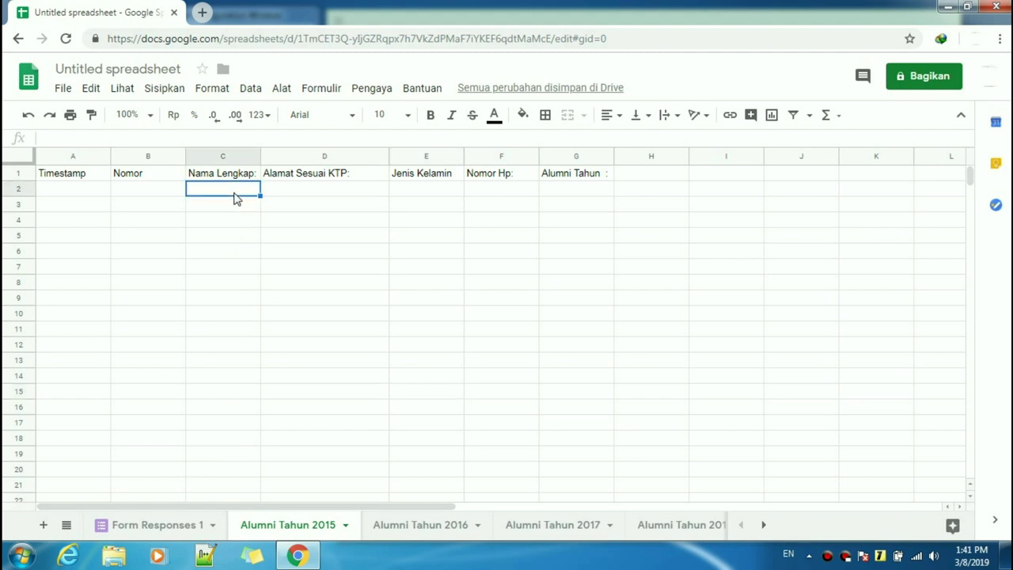
# - Start =filter( in C2 and dismiss the Windows performance prompt, then go to Form Responses 1
pyautogui.write('=')
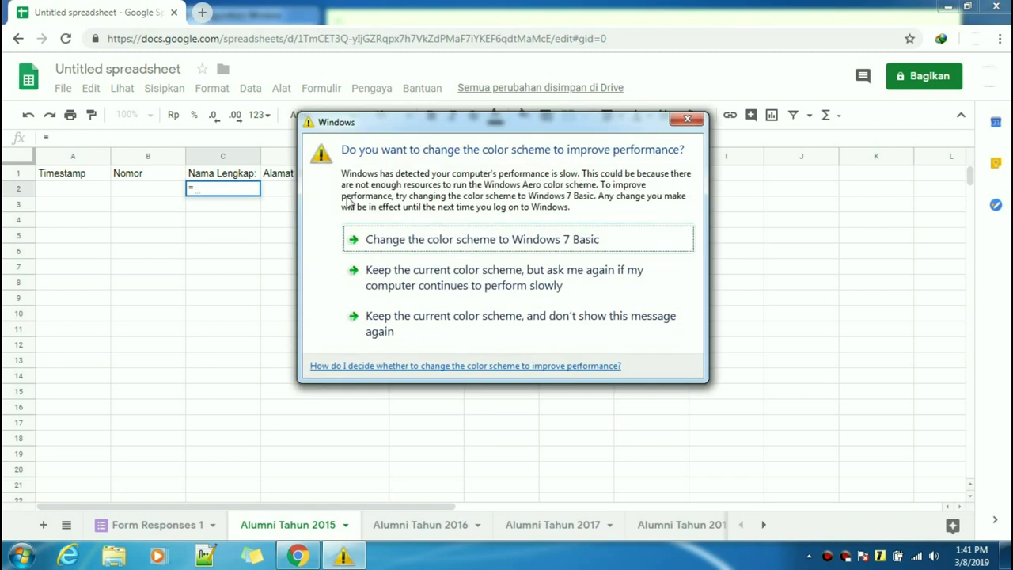
pyautogui.click(431, 240)
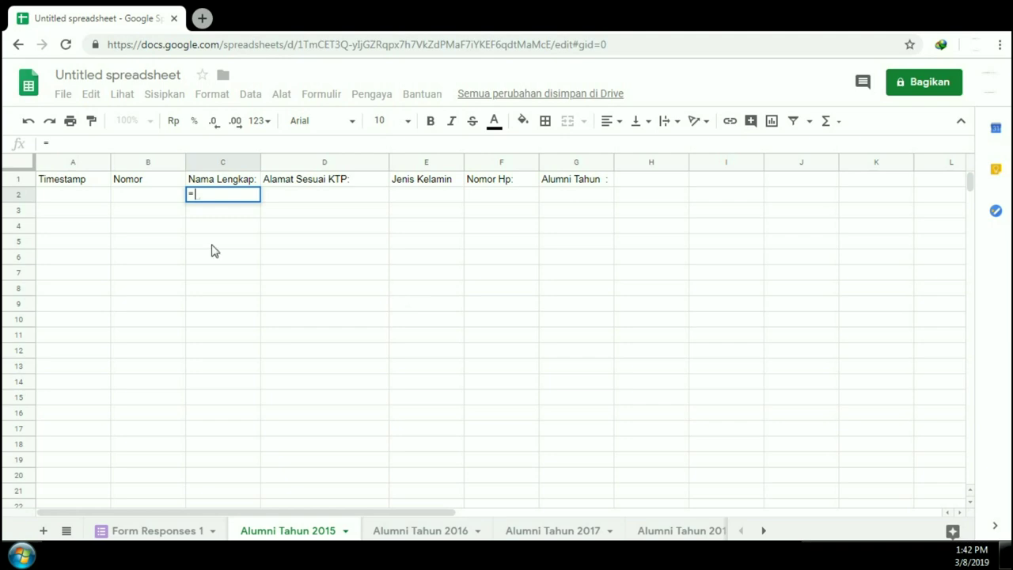
pyautogui.write('filter')
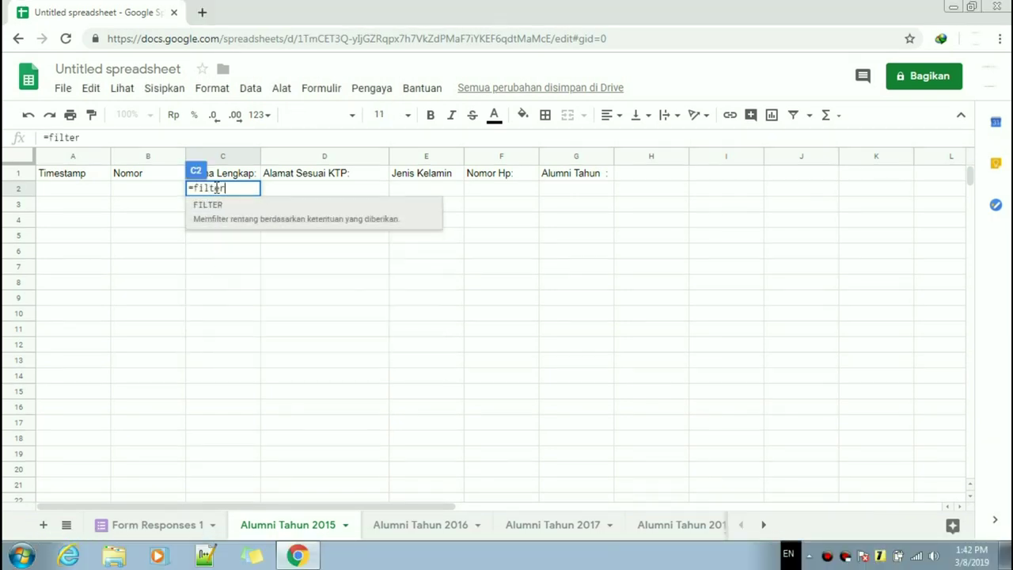
pyautogui.write('(')
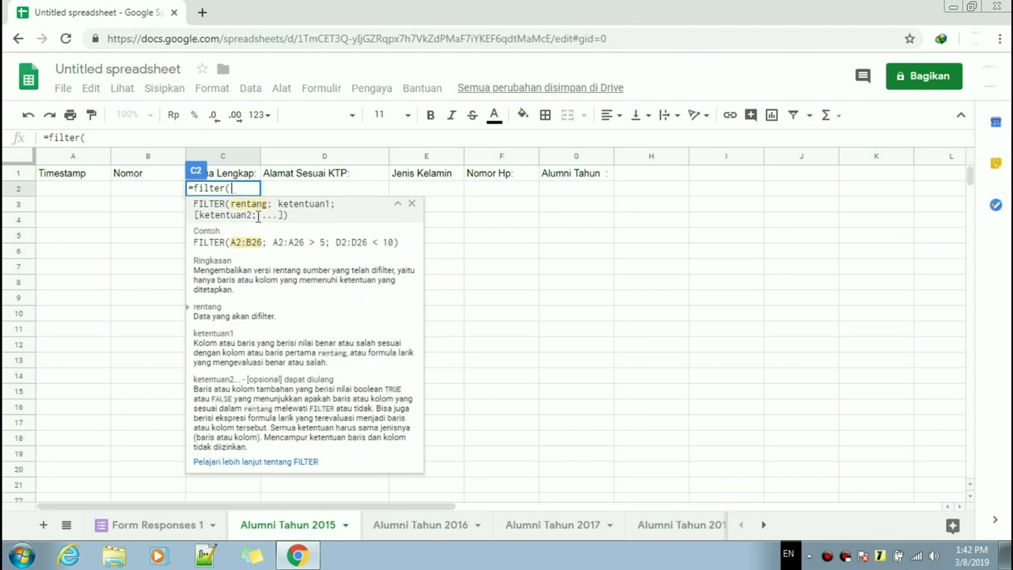
pyautogui.click(147, 529)
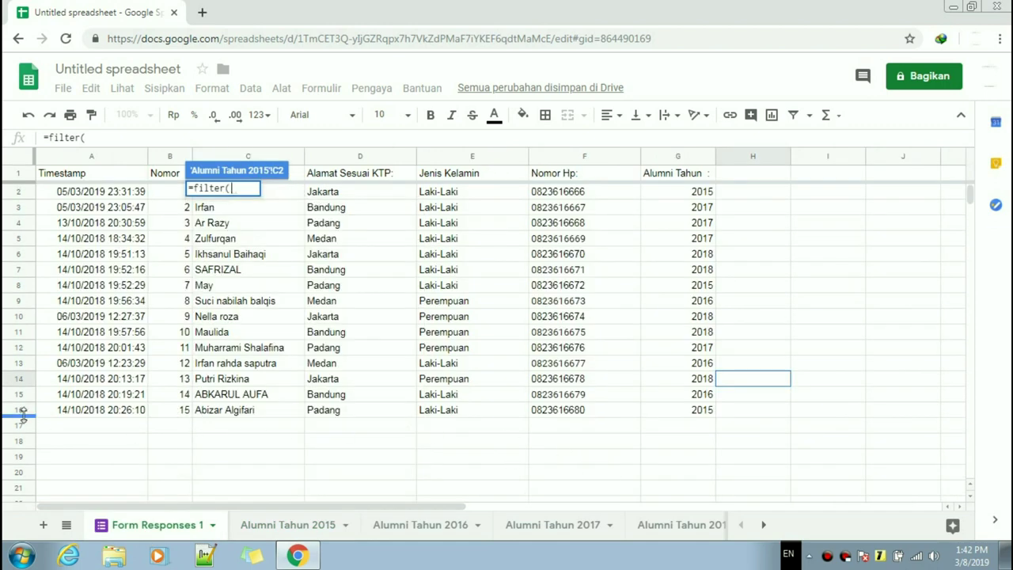
# - Select 'Form Responses 1'!C2:G30 as the FILTER formula's source range
pyautogui.scroll(-1, 678, 420)
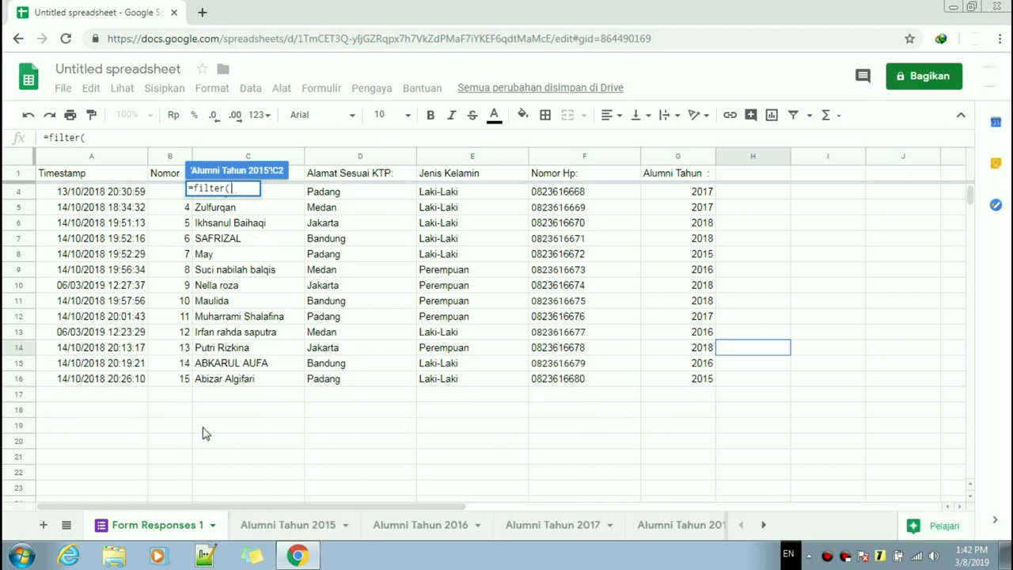
pyautogui.scroll(-1, 203, 433)
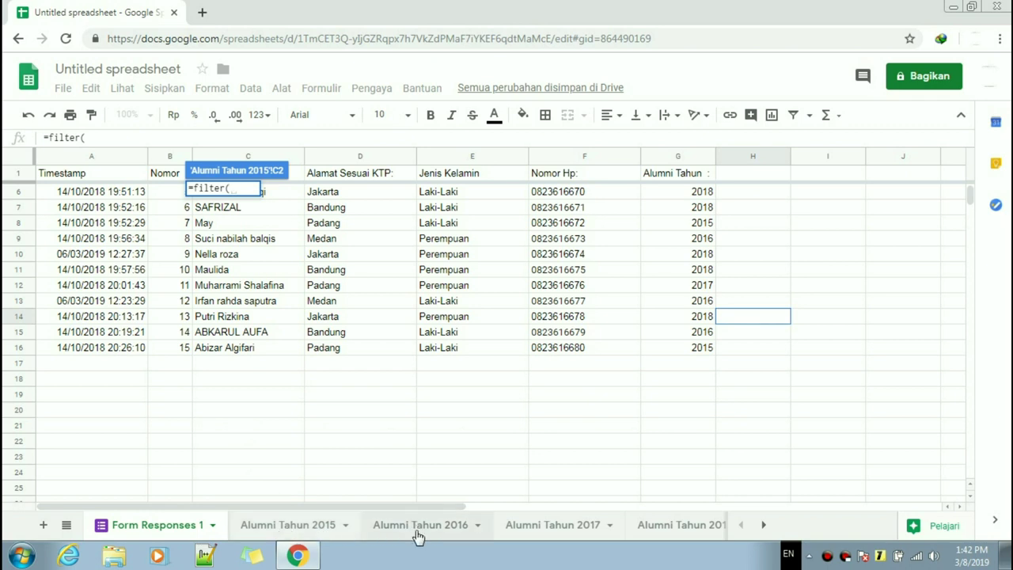
pyautogui.scroll(-1, 367, 424)
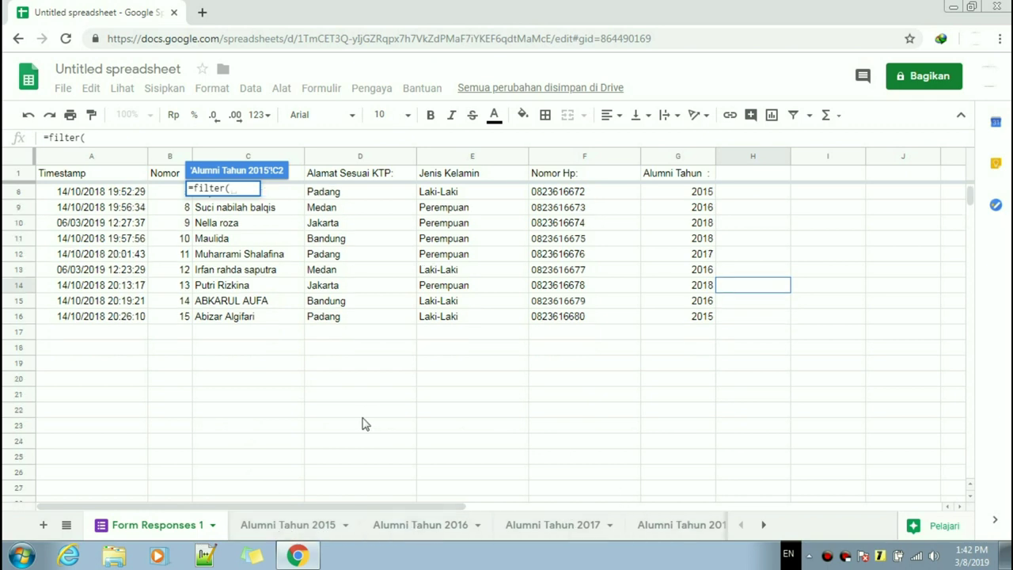
pyautogui.scroll(-2, 362, 422)
pyautogui.scroll(-1, 304, 418)
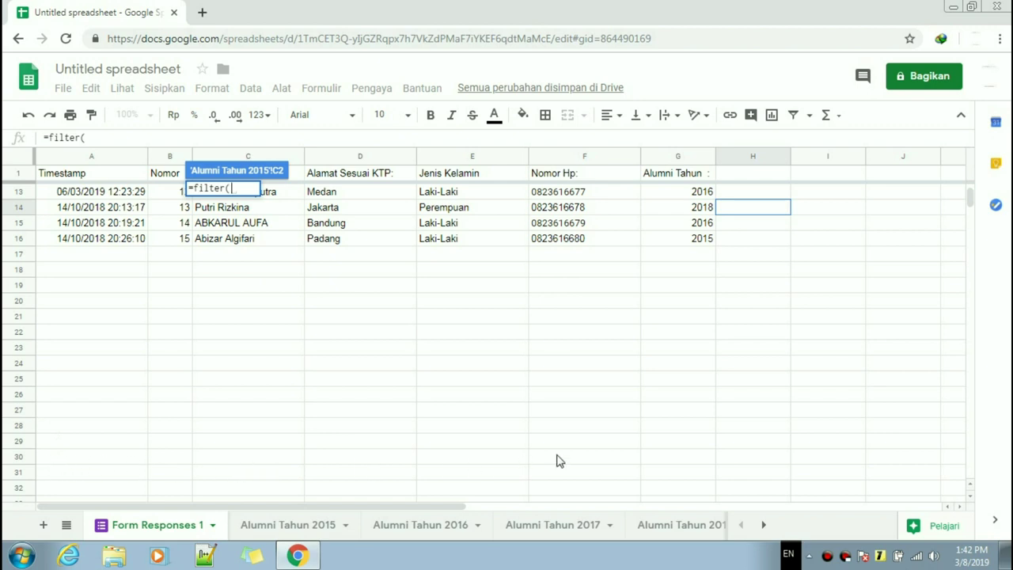
pyautogui.click(68, 459)
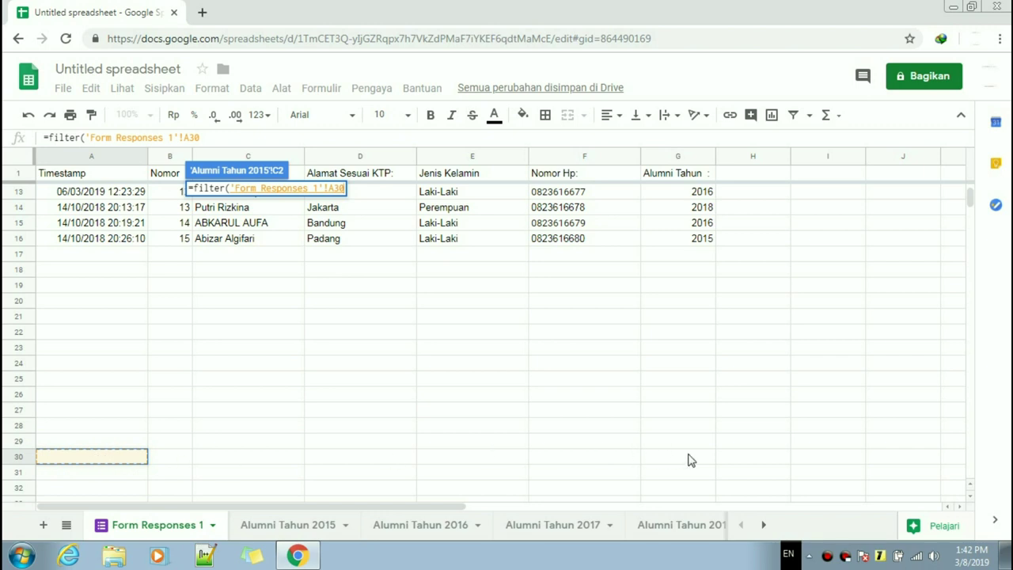
pyautogui.moveTo(688, 459); pyautogui.dragTo(453, 362)
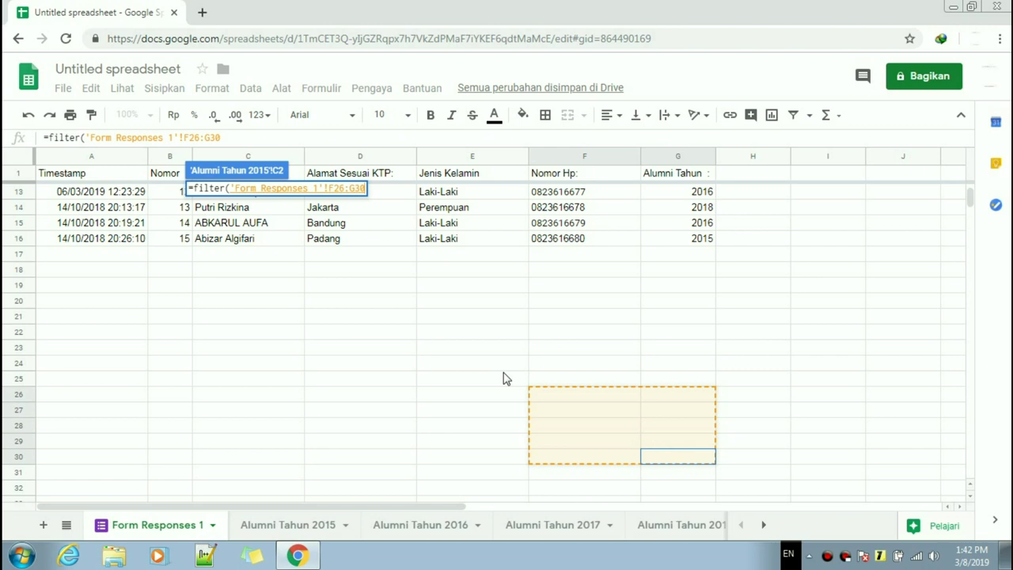
pyautogui.moveTo(366, 348); pyautogui.dragTo(265, 137)
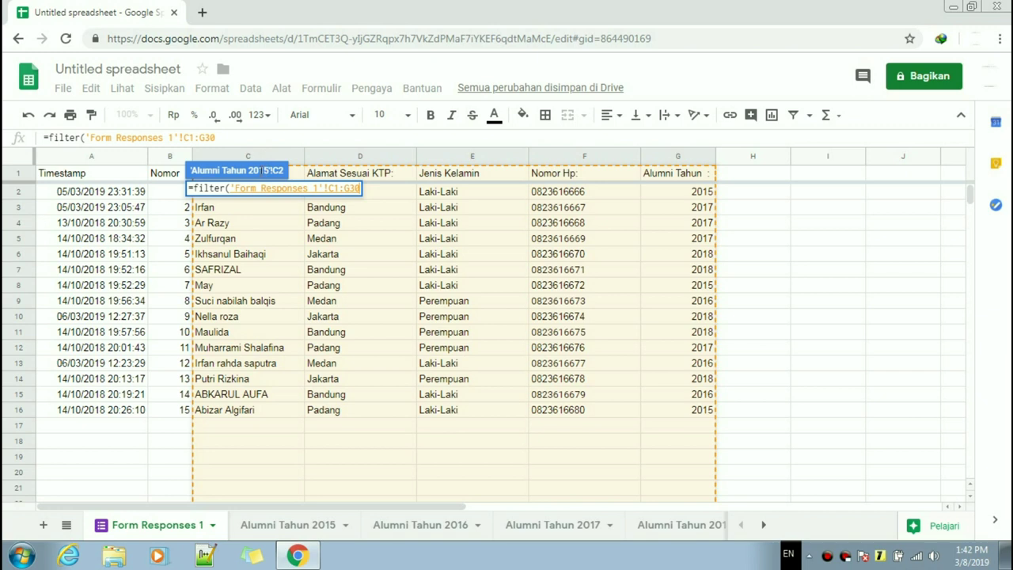
pyautogui.moveTo(262, 167); pyautogui.dragTo(260, 206)
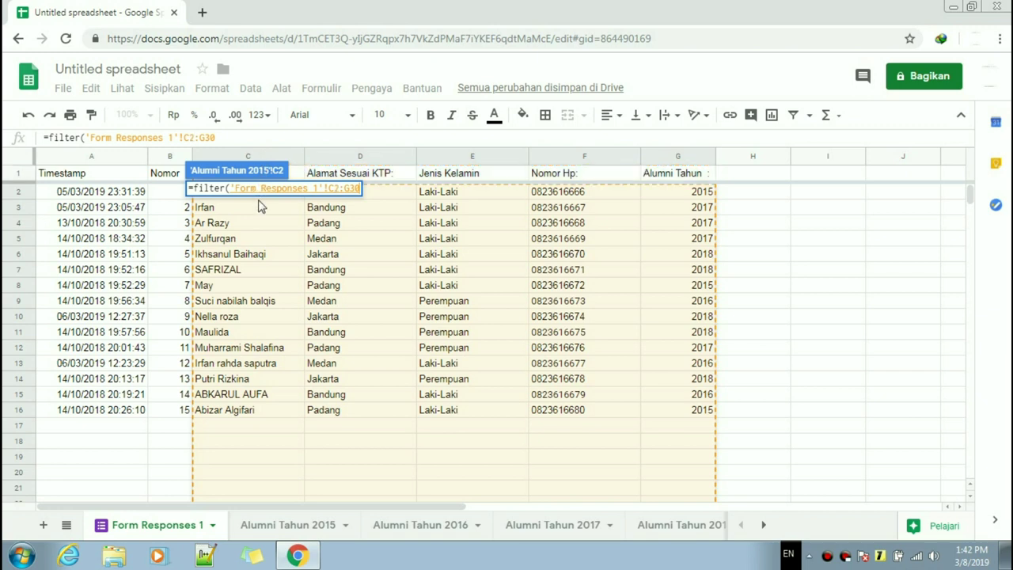
pyautogui.moveTo(261, 206)
pyautogui.mouseDown()
pyautogui.moveTo(262, 170)
pyautogui.moveTo(260, 189)
pyautogui.mouseUp()
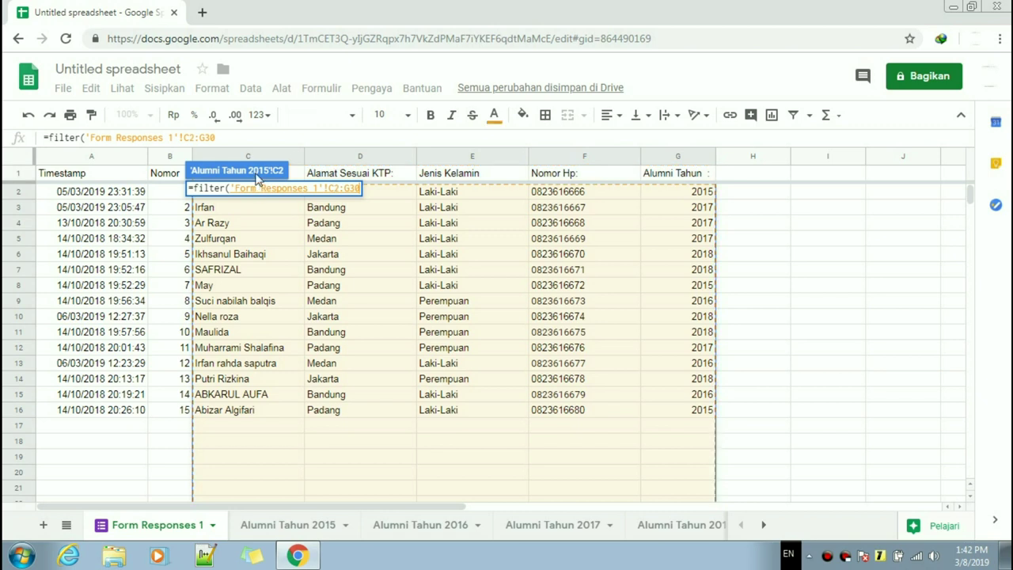
pyautogui.click(244, 138)
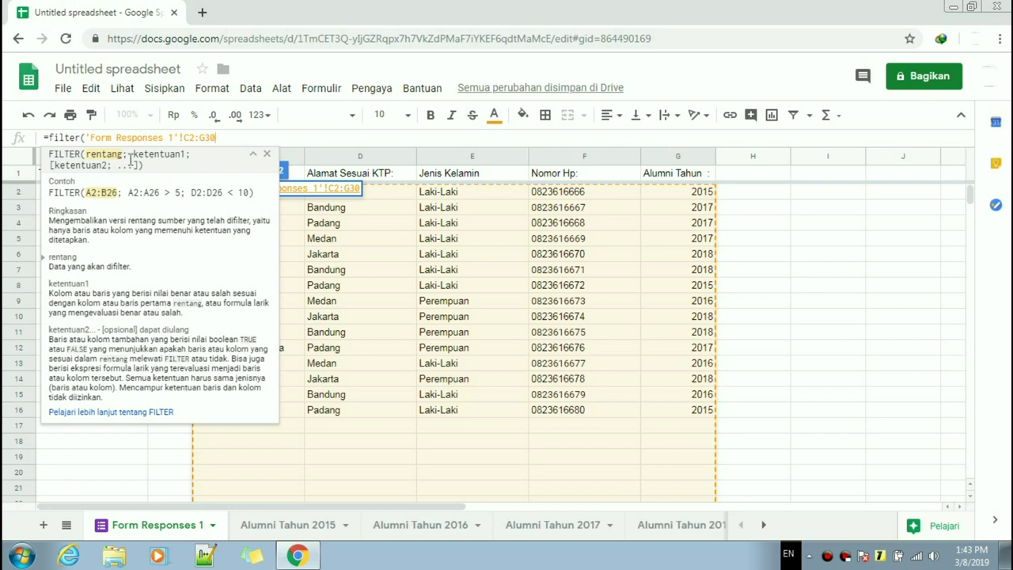
# - Add a semicolon and select 'Form Responses 1'!G2:G30 as the condition range
pyautogui.write(';')
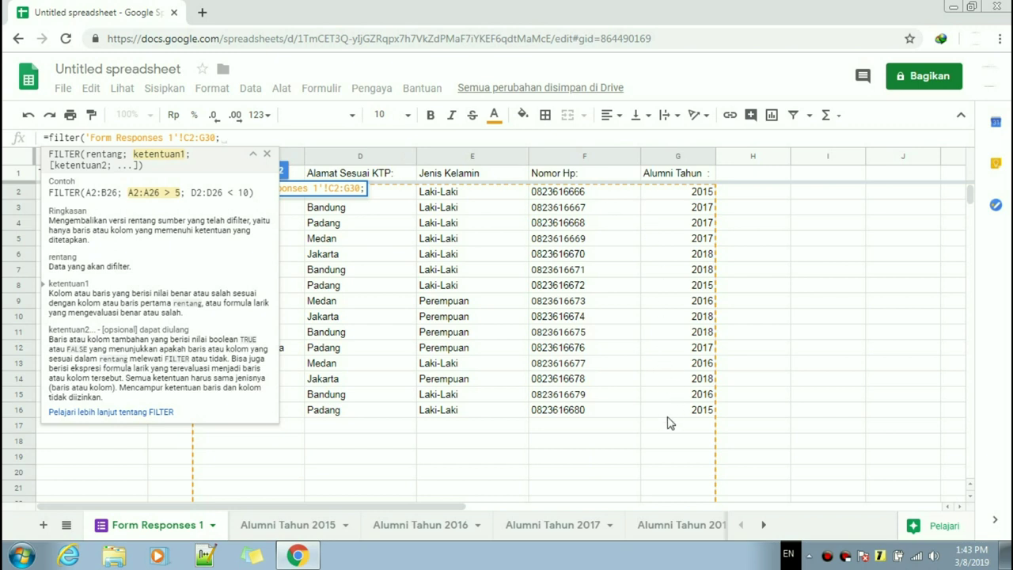
pyautogui.scroll(-1, 703, 380)
pyautogui.scroll(-3, 706, 373)
pyautogui.scroll(-2, 707, 368)
pyautogui.scroll(4, 708, 360)
pyautogui.scroll(2, 689, 277)
pyautogui.scroll(-1, 682, 234)
pyautogui.scroll(-4, 684, 241)
pyautogui.scroll(4, 701, 303)
pyautogui.scroll(-2, 701, 313)
pyautogui.scroll(-4, 701, 339)
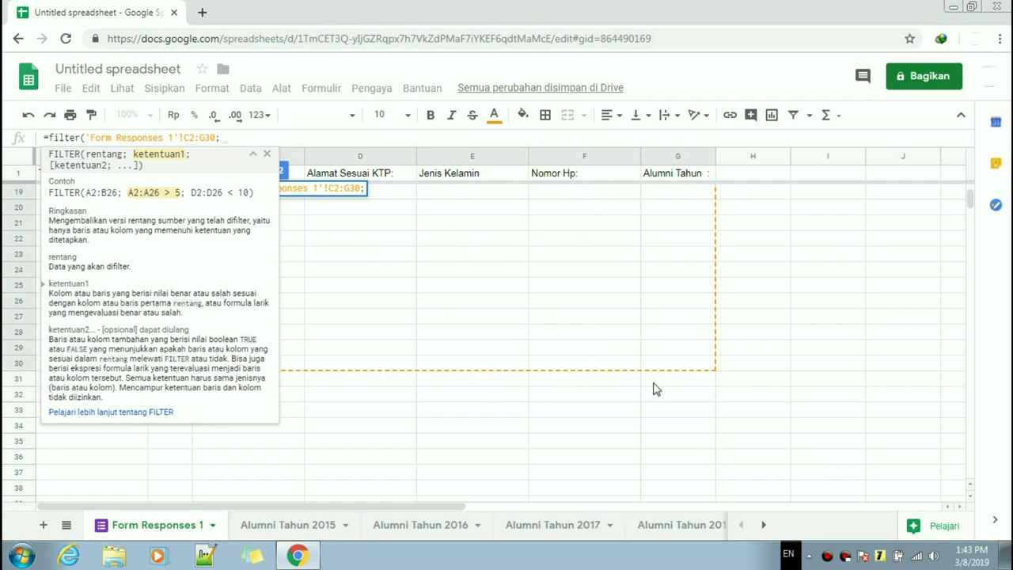
pyautogui.moveTo(690, 371); pyautogui.dragTo(692, 93)
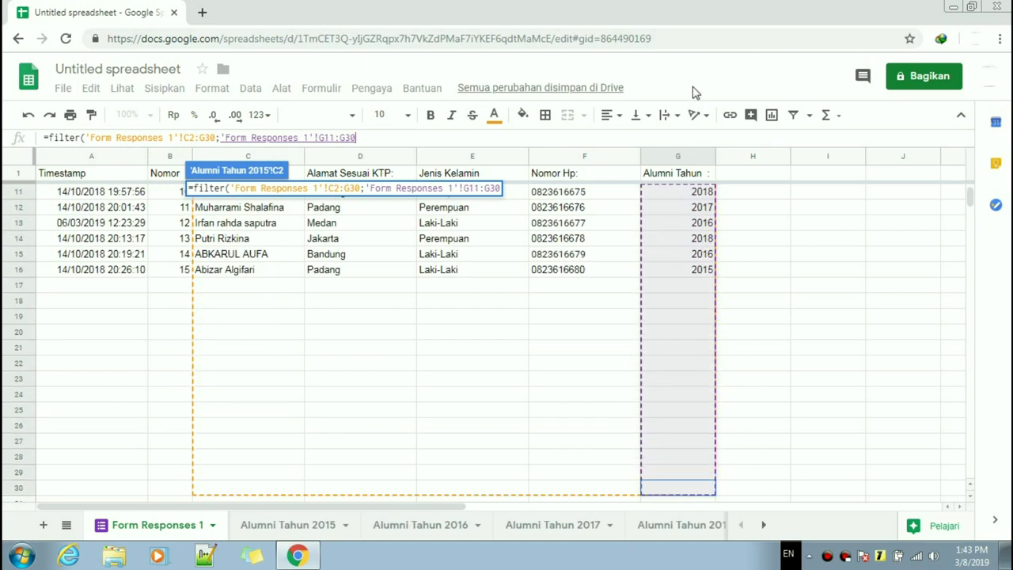
pyautogui.moveTo(693, 92); pyautogui.dragTo(678, 195)
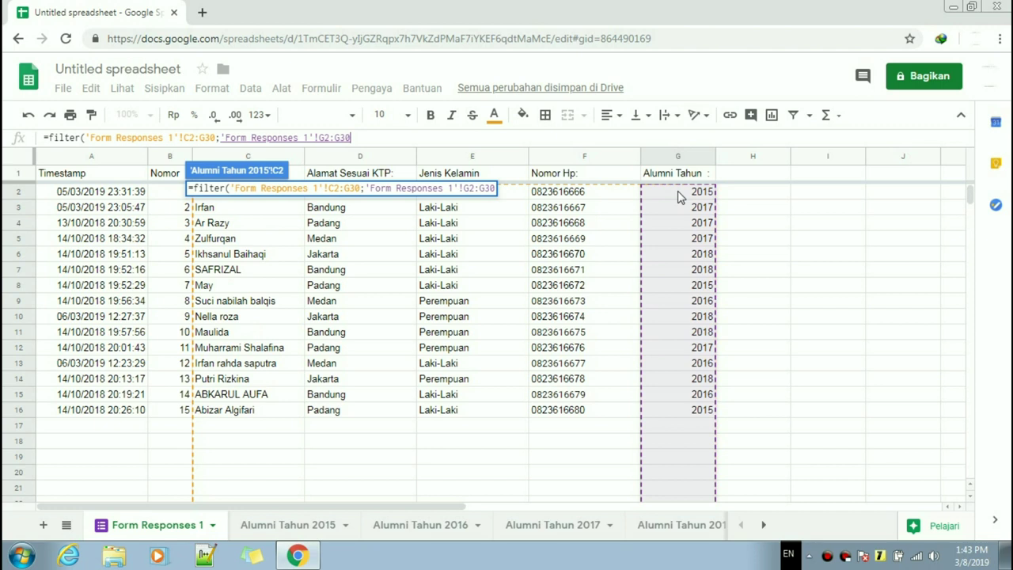
# - Complete the condition as =2015, close the formula and commit it
pyautogui.click(359, 137)
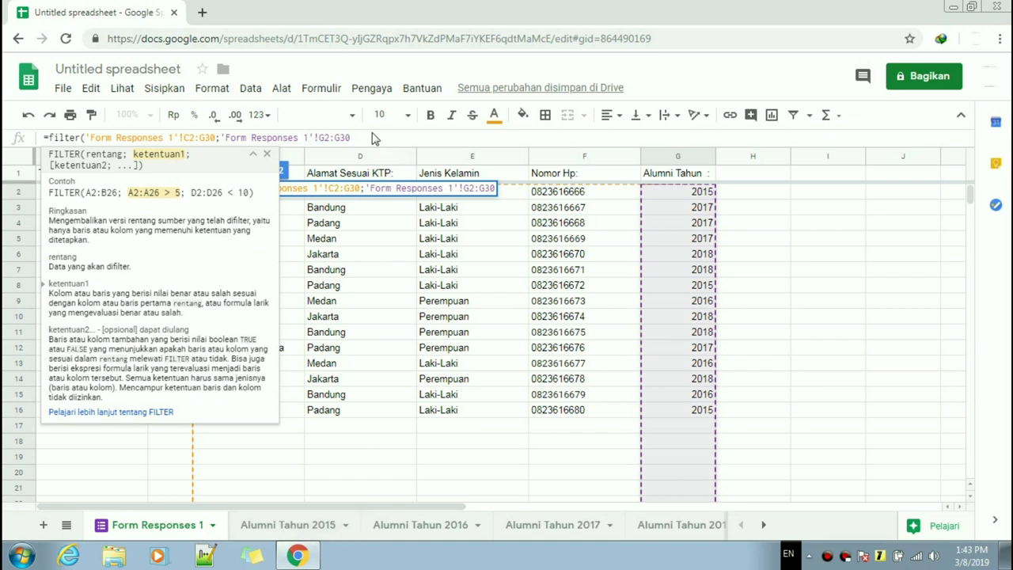
pyautogui.write('=20')
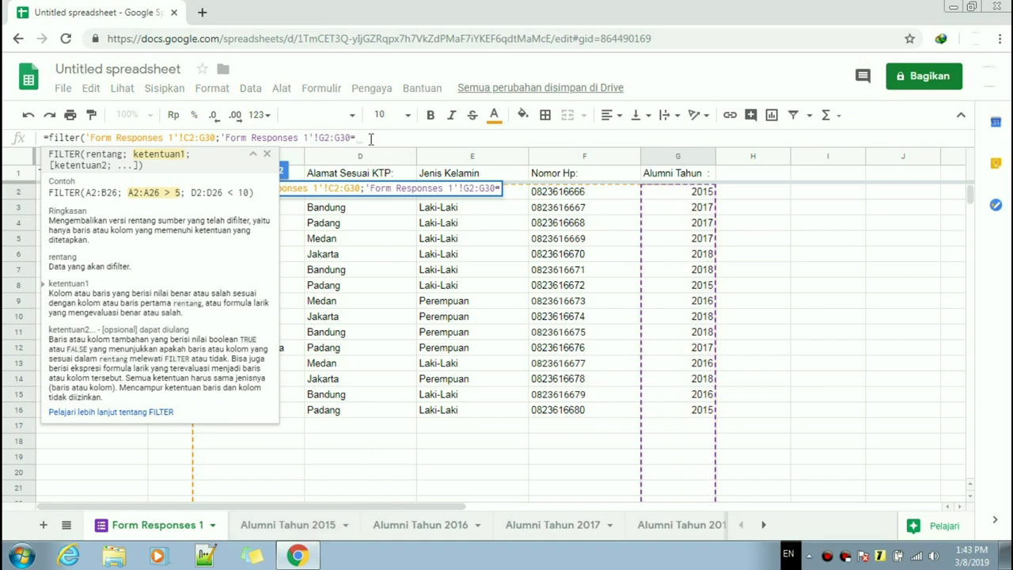
pyautogui.write('1')
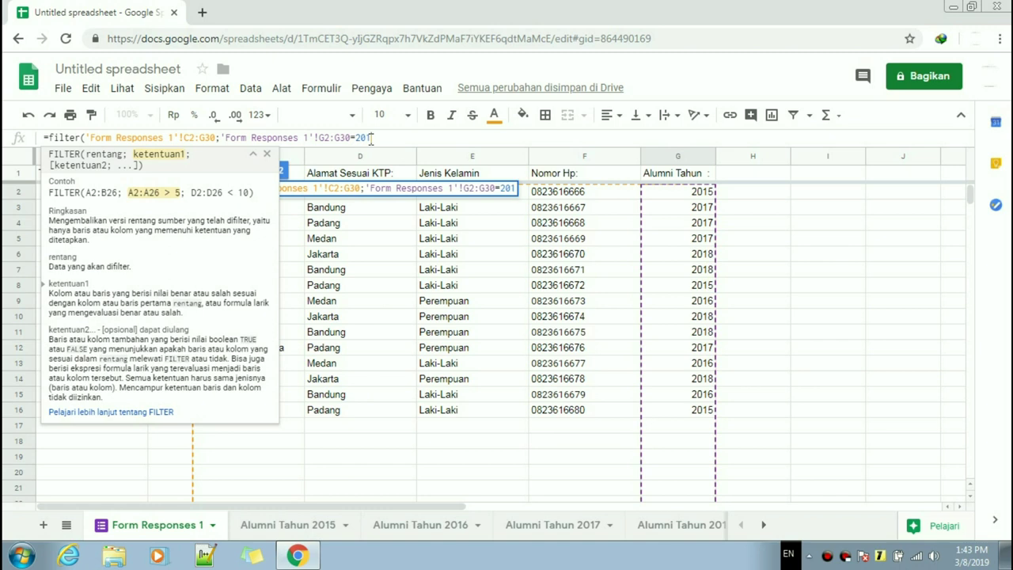
pyautogui.write('5')
pyautogui.write(')')
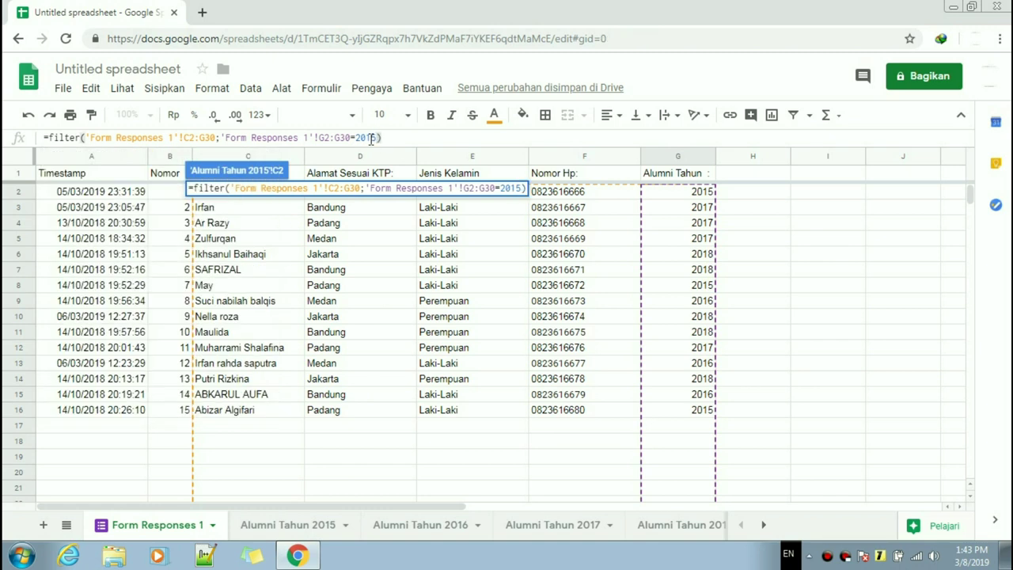
pyautogui.press('Return')
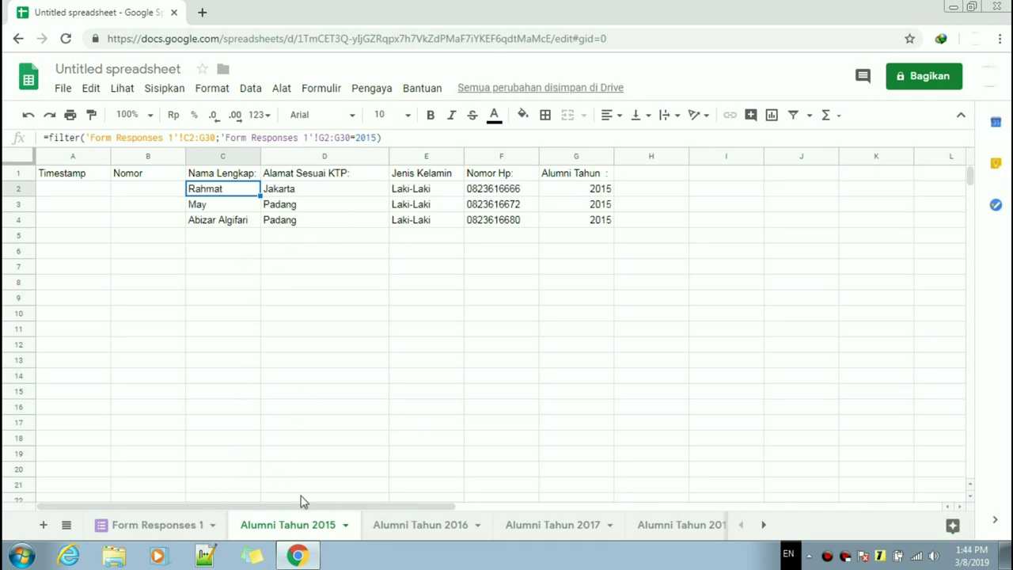
pyautogui.click(146, 529)
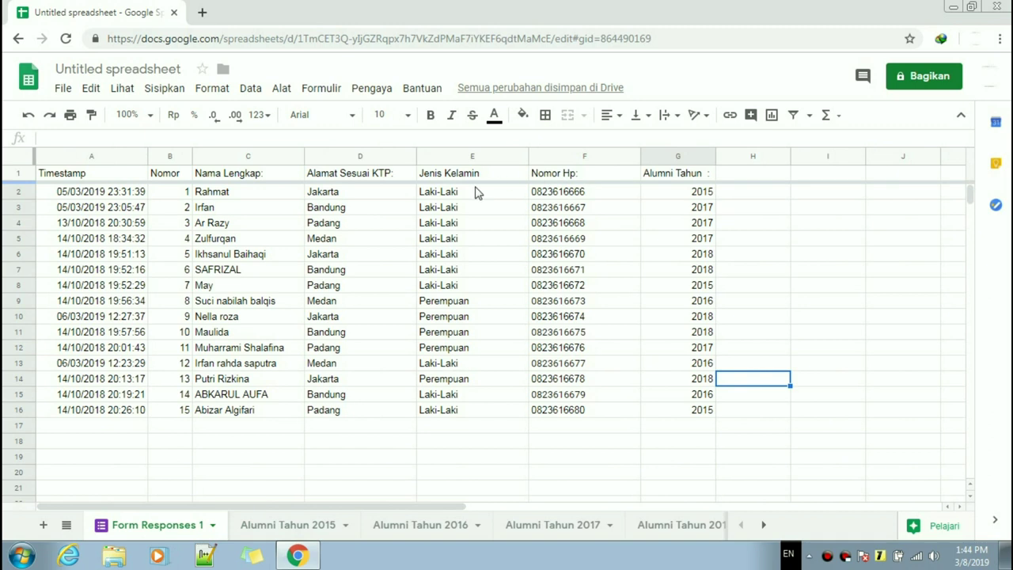
pyautogui.click(659, 195)
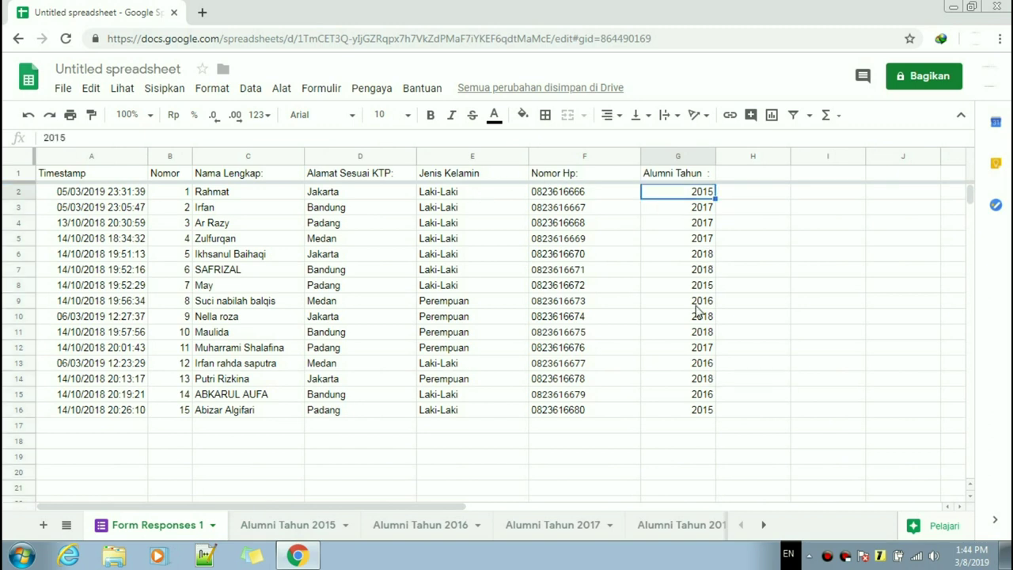
pyautogui.click(685, 413)
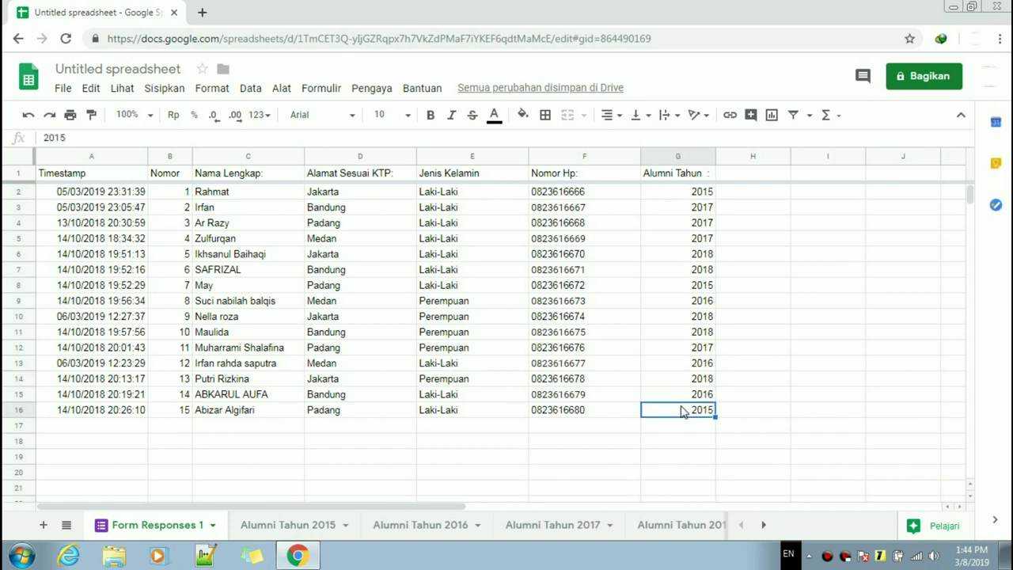
pyautogui.click(676, 292)
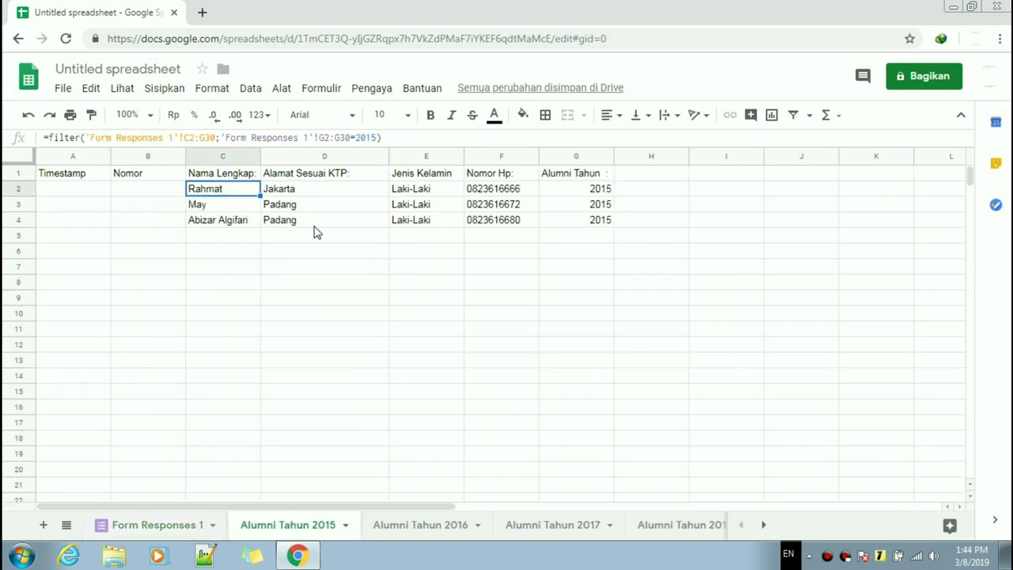
pyautogui.click(349, 221)
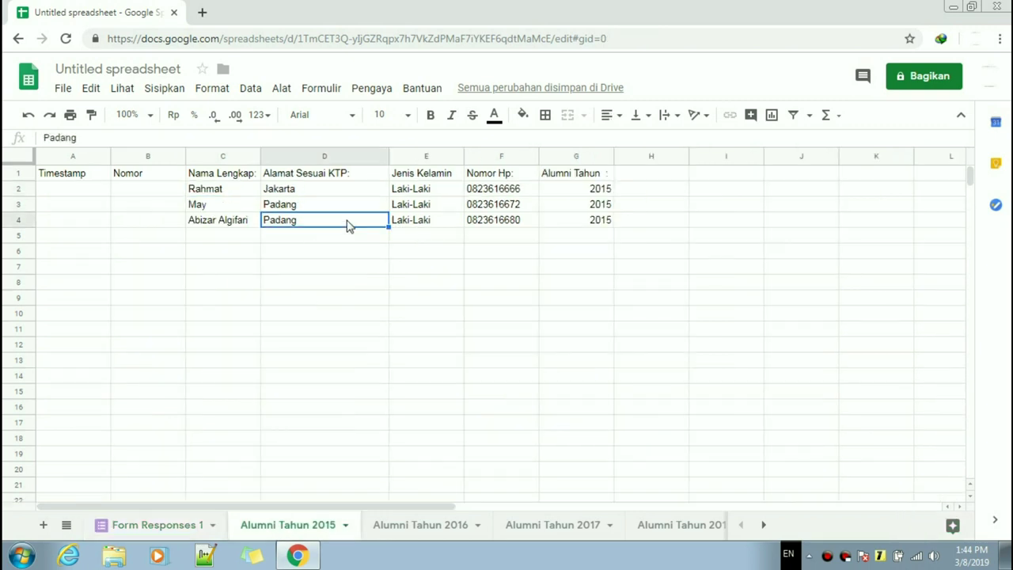
pyautogui.click(214, 189)
pyautogui.click(402, 528)
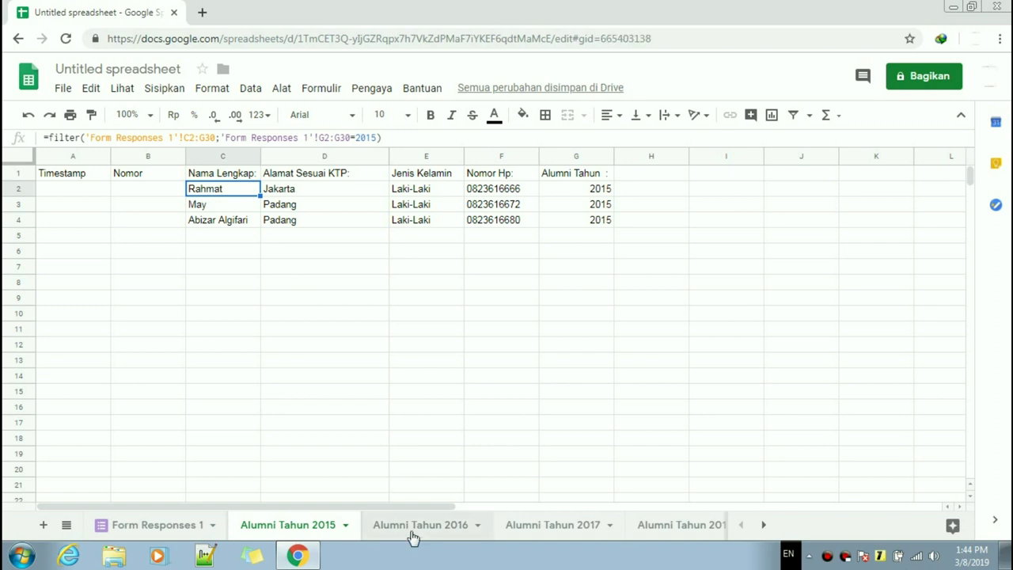
pyautogui.click(435, 456)
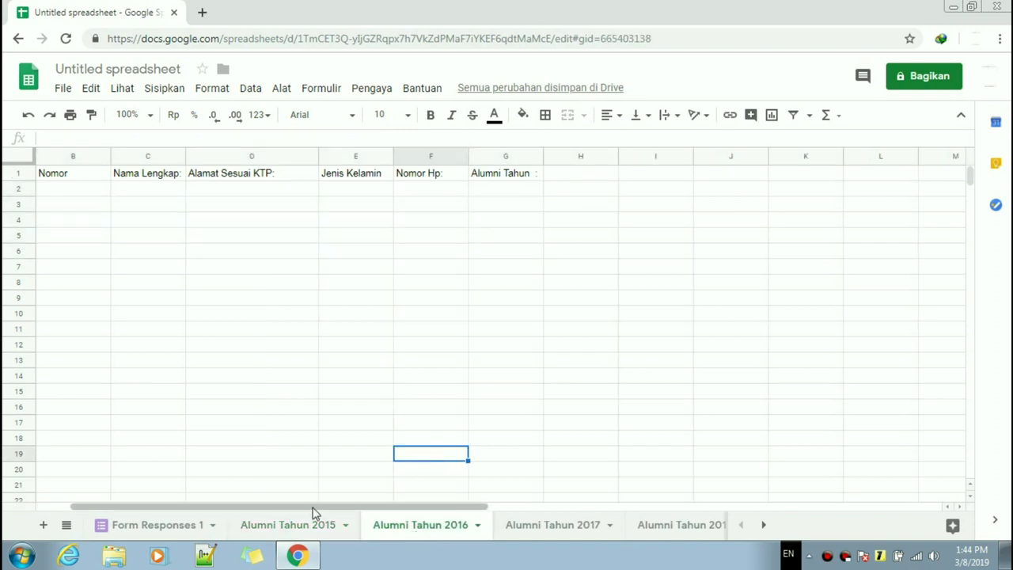
pyautogui.click(301, 529)
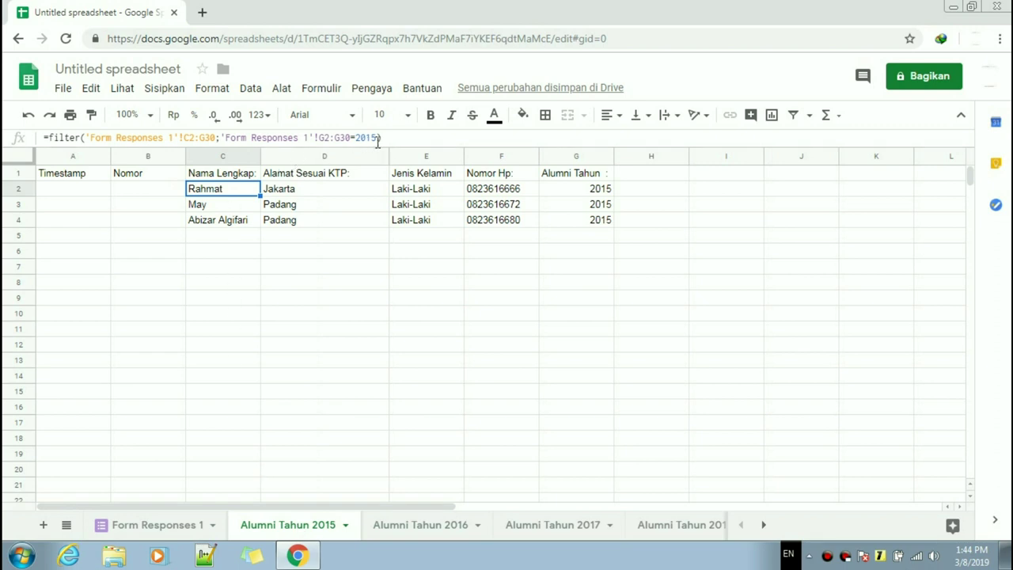
# - Copy the 2015 FILTER formula into C2 of Alumni Tahun 2016 with the year changed to 2016
pyautogui.moveTo(401, 137); pyautogui.dragTo(35, 138)
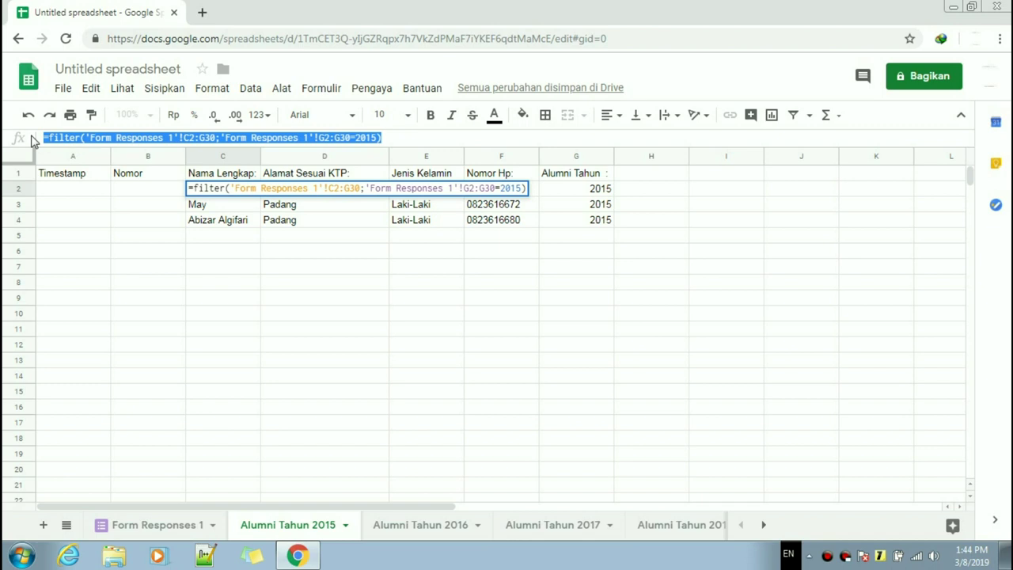
pyautogui.click(420, 536)
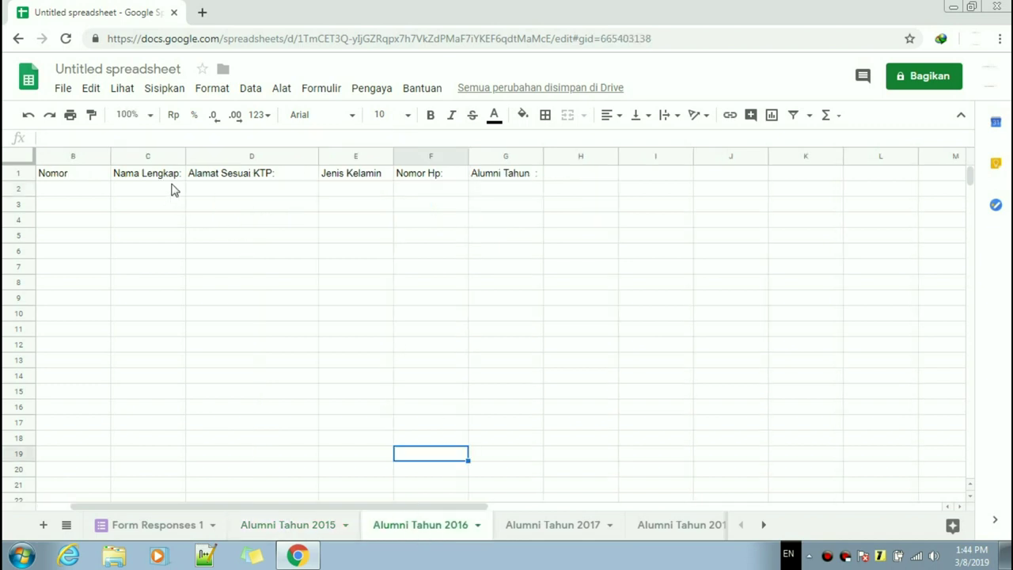
pyautogui.click(172, 184)
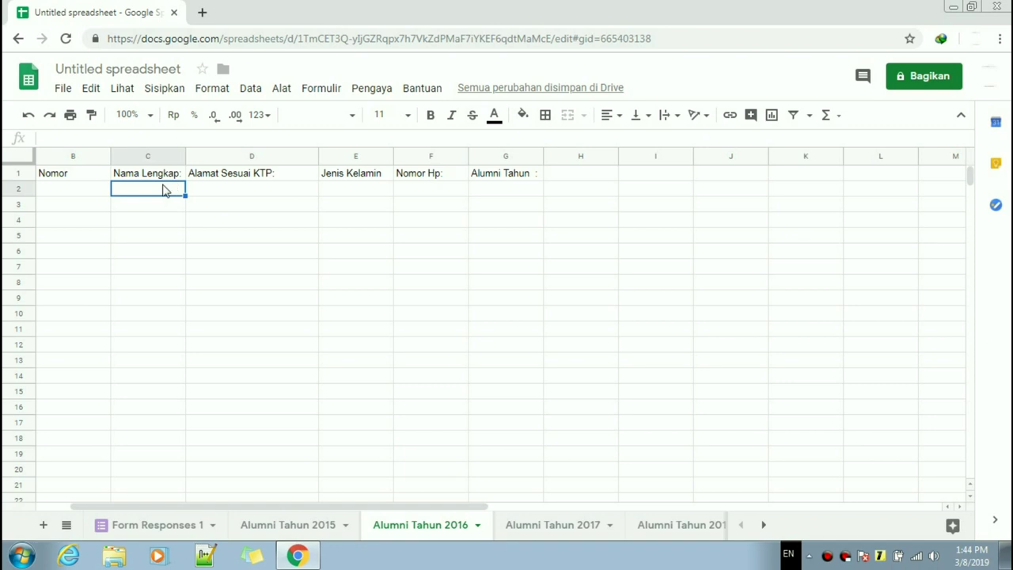
pyautogui.write("=filter('Form Responses 1'!C2:G30;'Form Responses 1'!G2:G30=2015)")
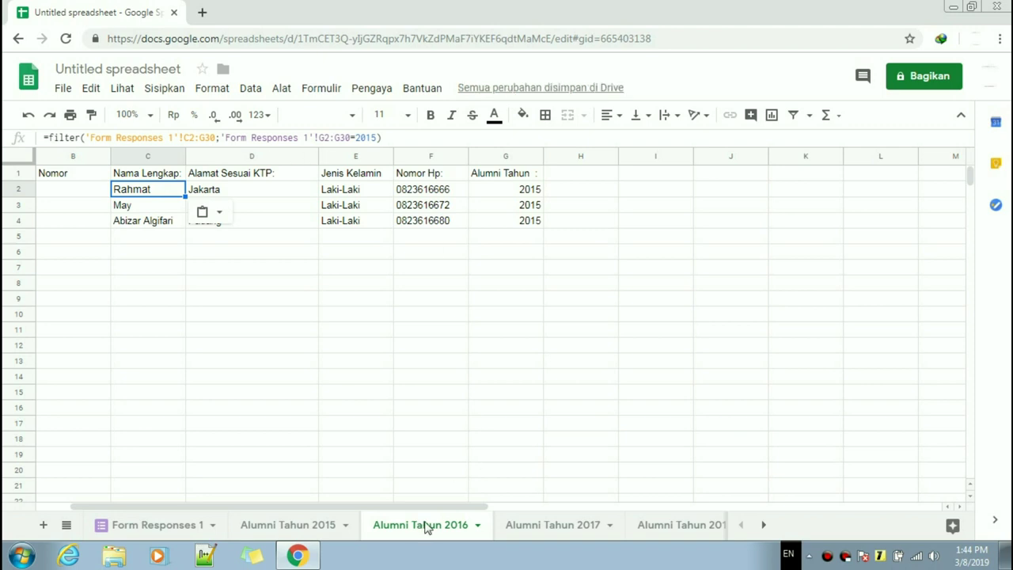
pyautogui.click(386, 138)
pyautogui.press('Left')
pyautogui.press('BackSpace')
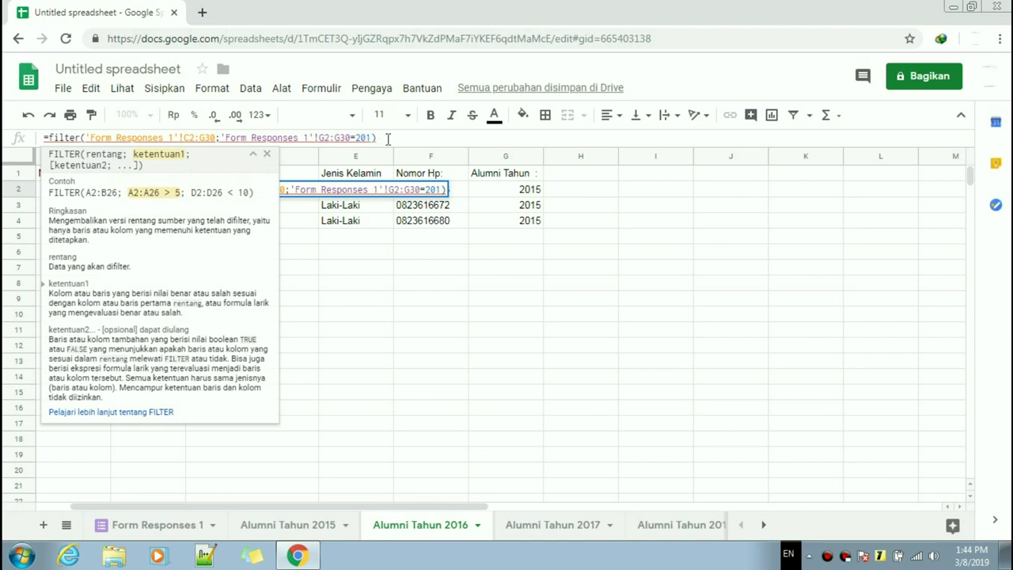
pyautogui.write('6')
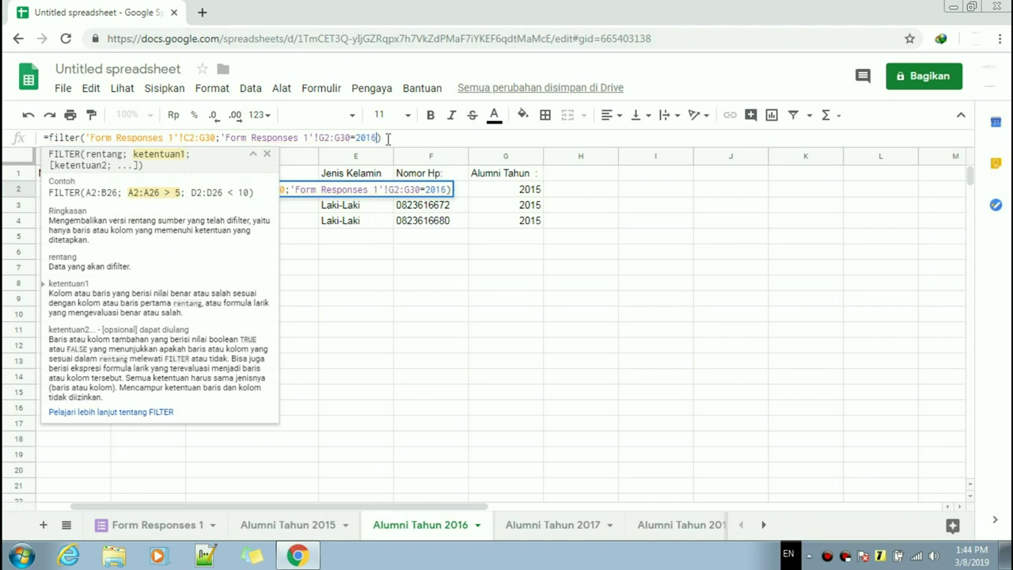
pyautogui.press('Return')
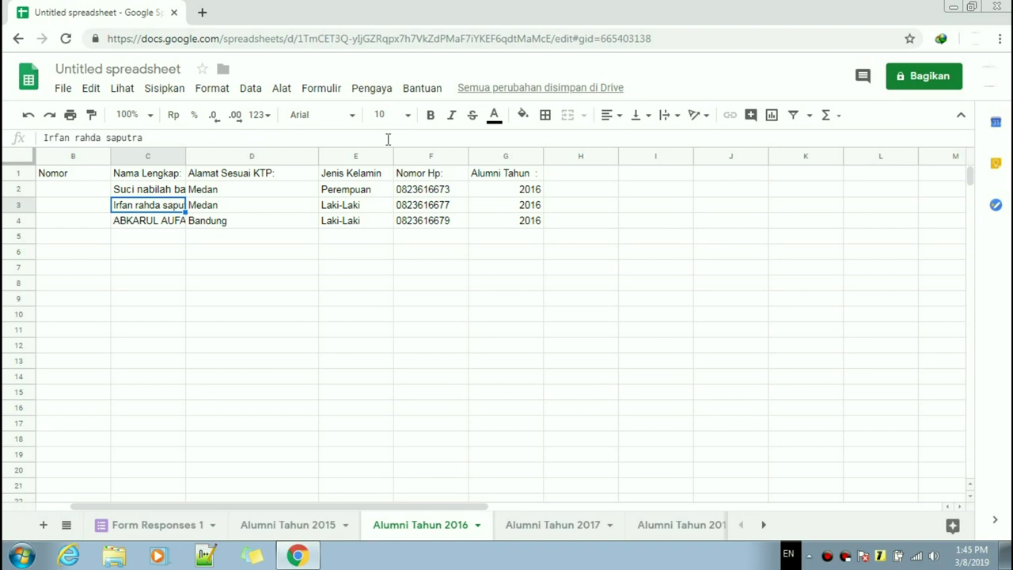
# - Re-paste the copied formula over C2 and set its condition to 2016 again
pyautogui.click(168, 191)
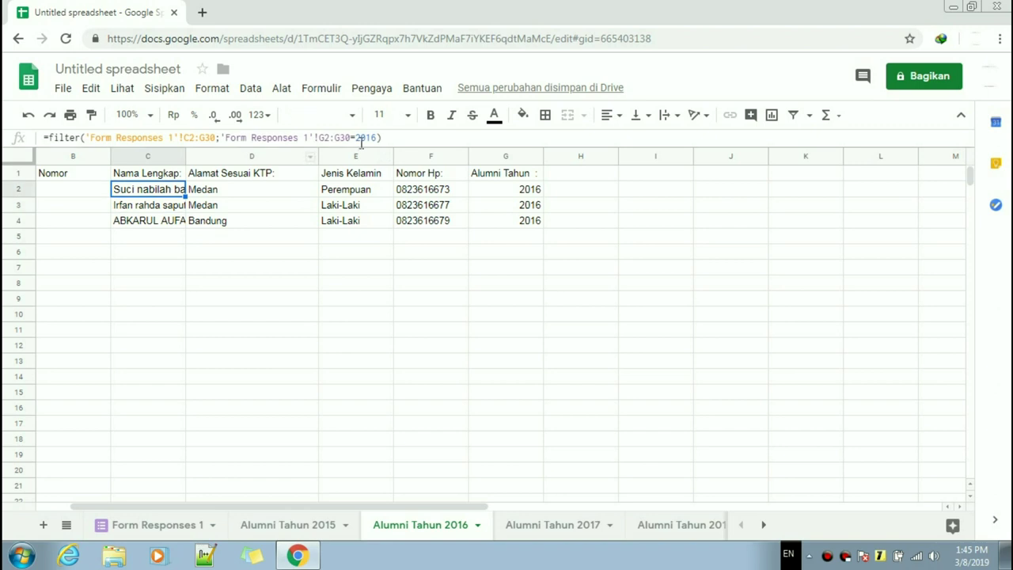
pyautogui.moveTo(381, 138); pyautogui.dragTo(10, 147)
pyautogui.write("=filter('Form Responses 1'!C2:G30;'Form Responses 1'!G2:G30=2015)")
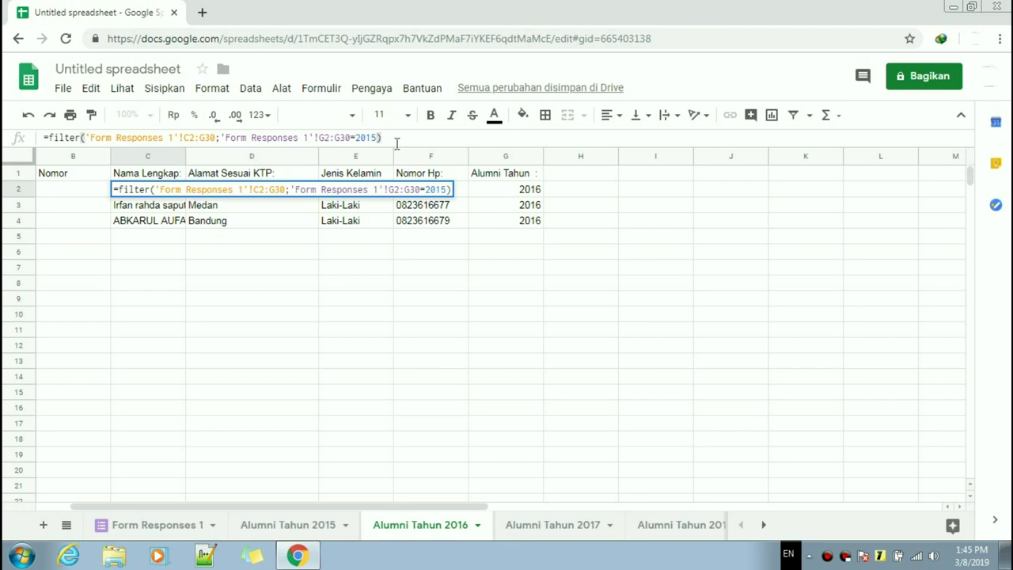
pyautogui.press('Left')
pyautogui.write('6')
pyautogui.press('Return')
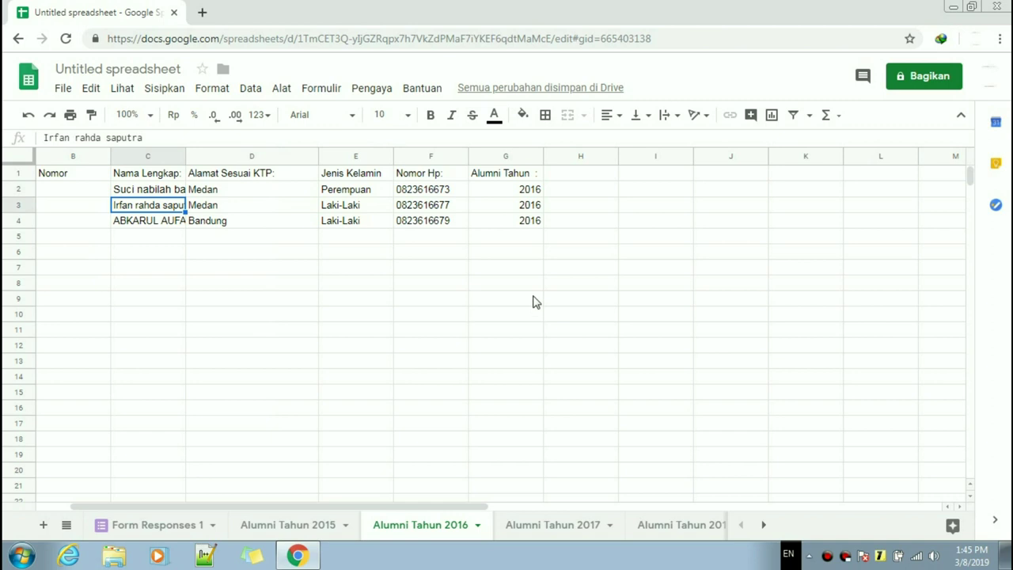
pyautogui.click(558, 523)
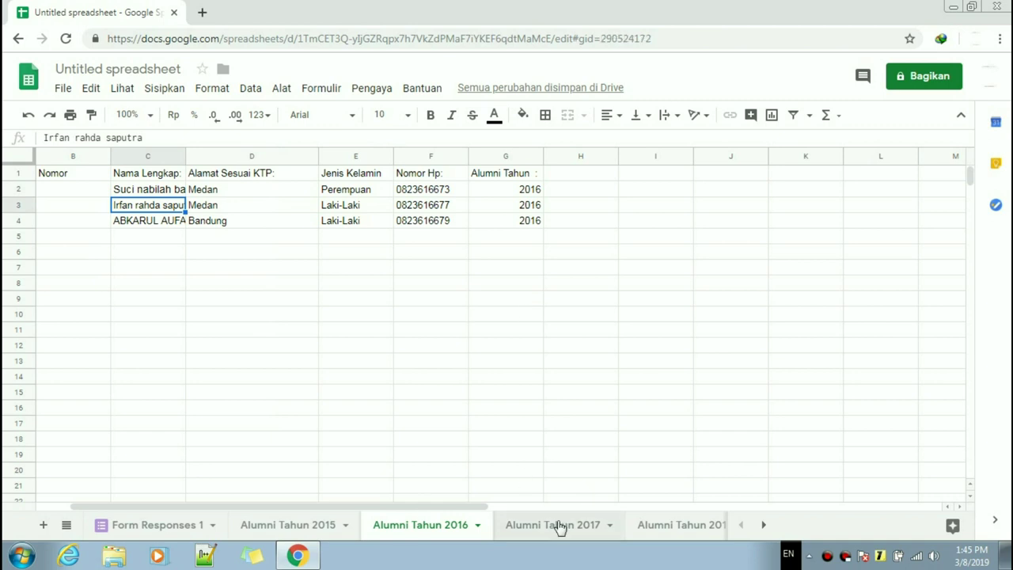
# - Paste the FILTER formula into B2 of Alumni Tahun 2017 with the year changed to 2017
pyautogui.click(140, 192)
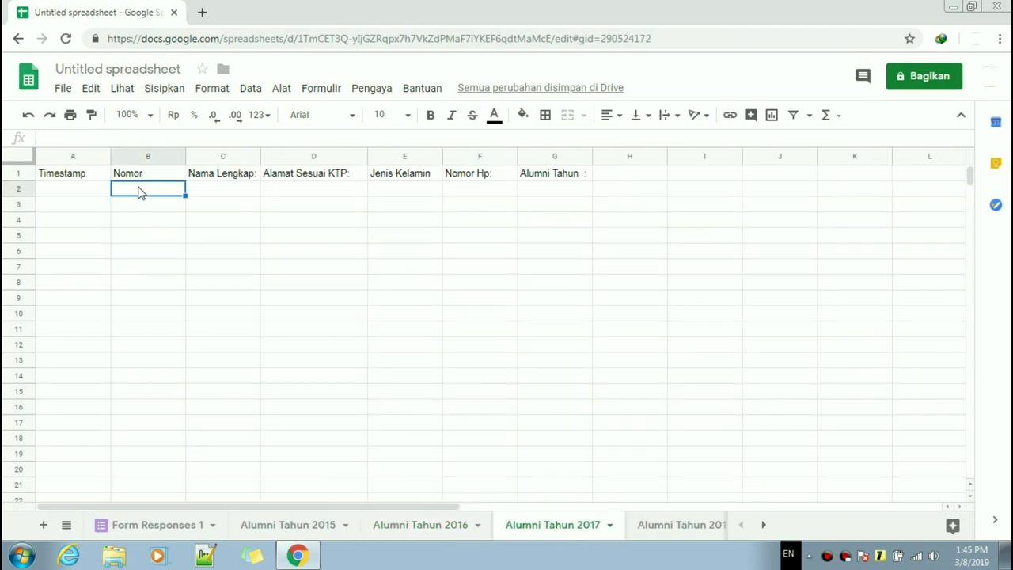
pyautogui.write("=filter('Form Responses 1'!C2:G30;'Form Responses 1'!G2:G30=2015)")
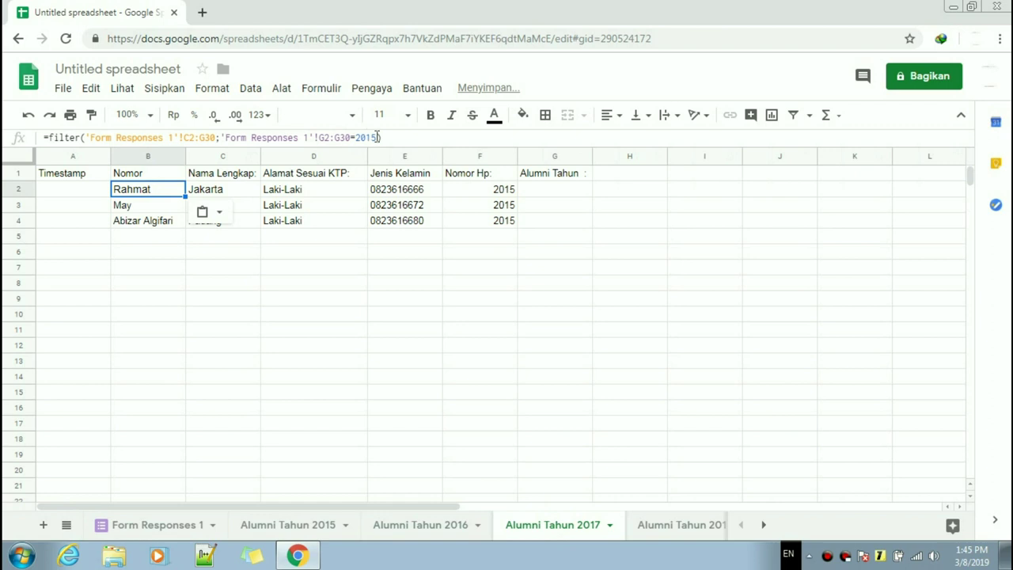
pyautogui.click(376, 137)
pyautogui.press('BackSpace')
pyautogui.write('7')
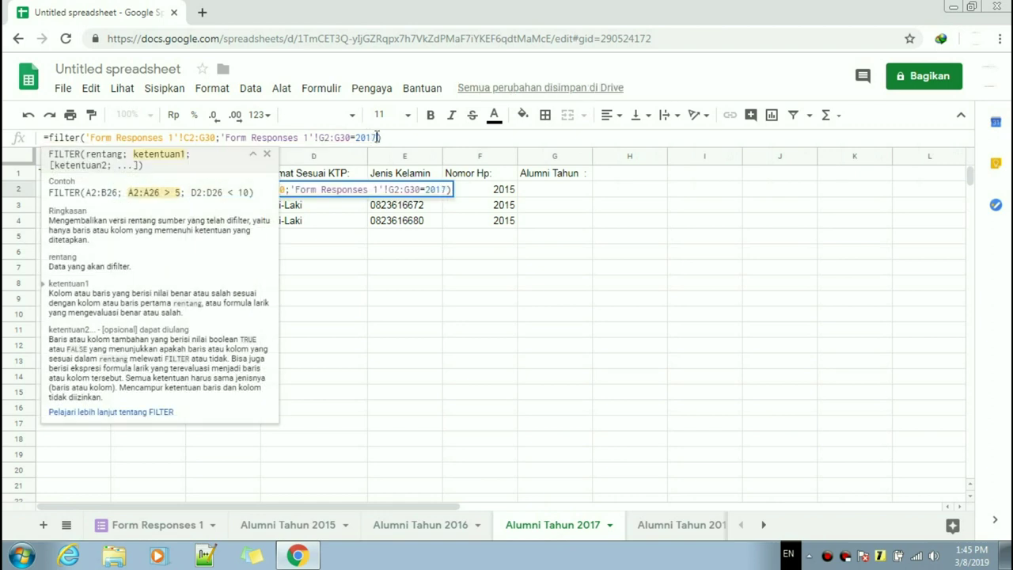
pyautogui.press('Return')
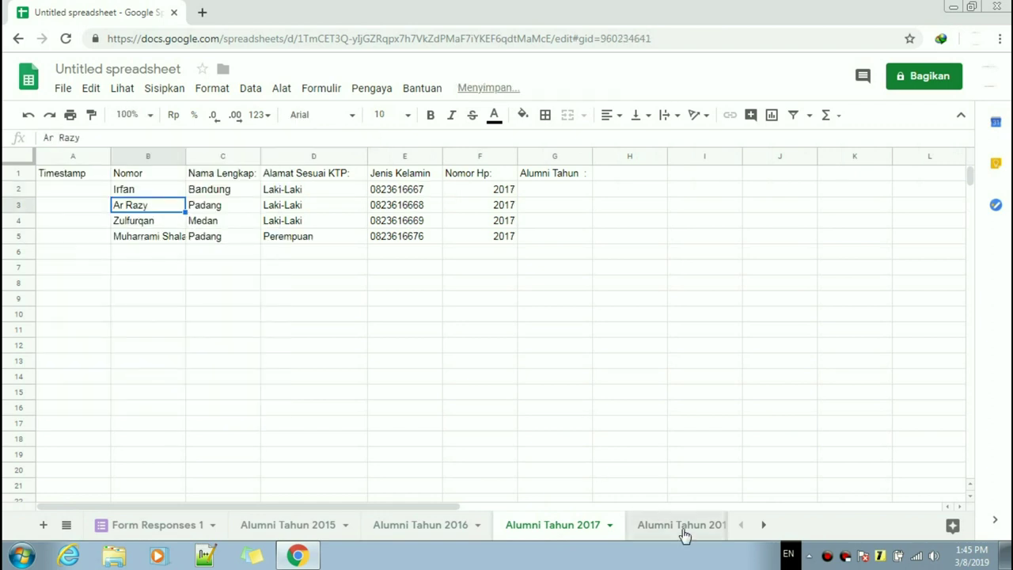
# - Paste the FILTER formula into C2 of Alumni Tahun 2018 with the year changed to 2018
pyautogui.click(682, 525)
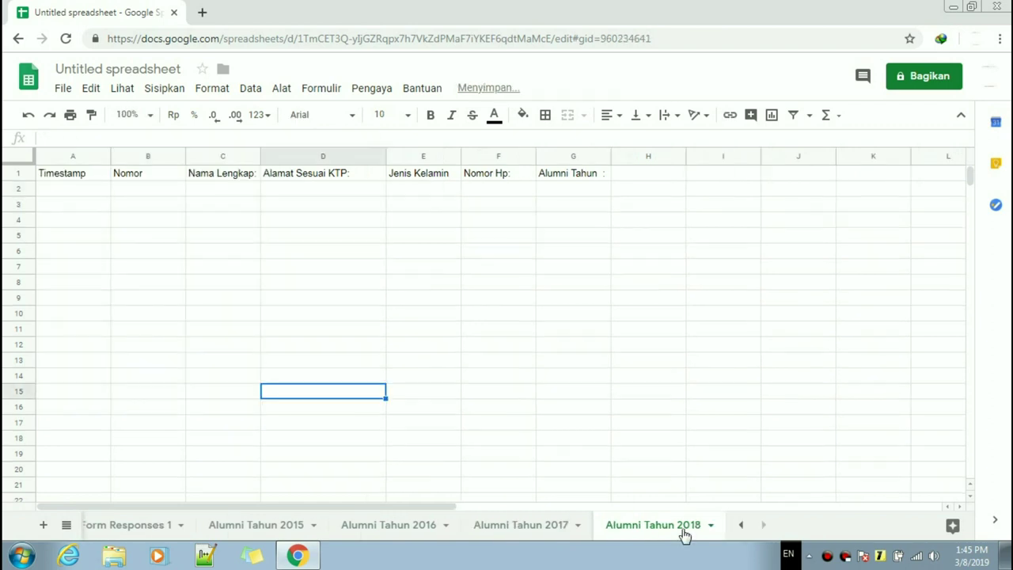
pyautogui.click(207, 192)
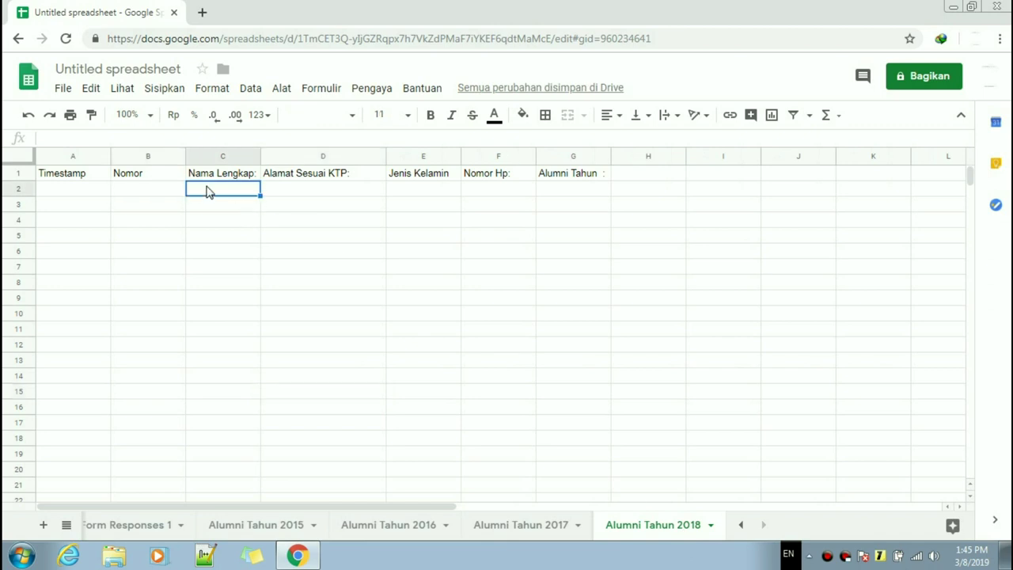
pyautogui.write("=filter('Form Responses 1'!C2:G30;'Form Responses 1'!G2:G30=2015)")
pyautogui.click(396, 138)
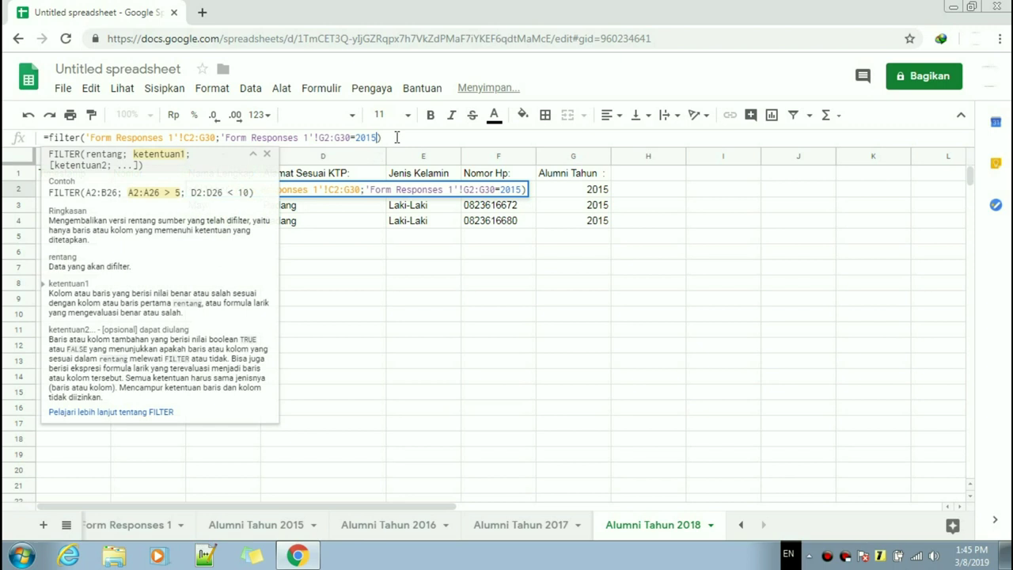
pyautogui.press('Left')
pyautogui.press('BackSpace')
pyautogui.write('8')
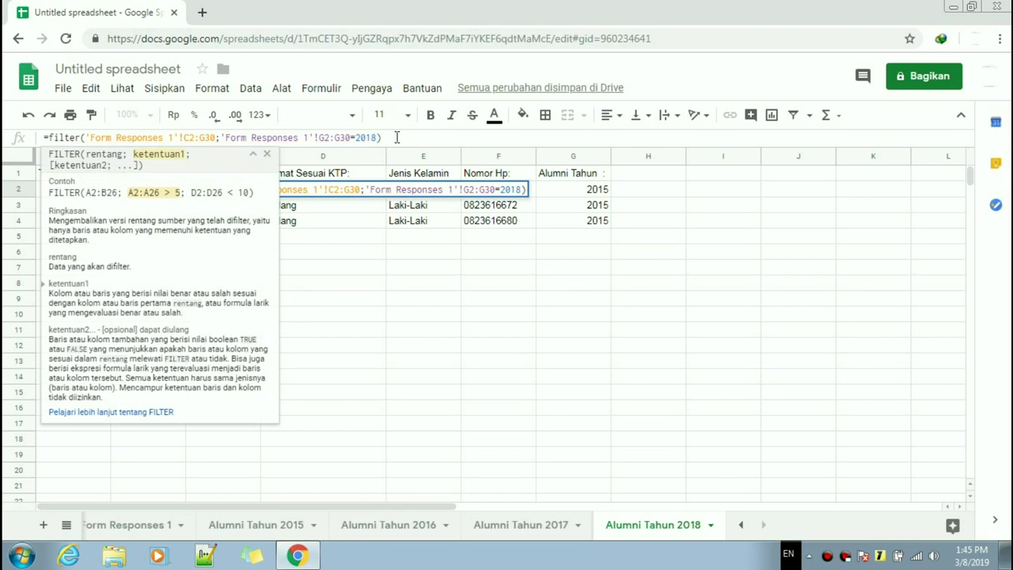
pyautogui.press('Return')
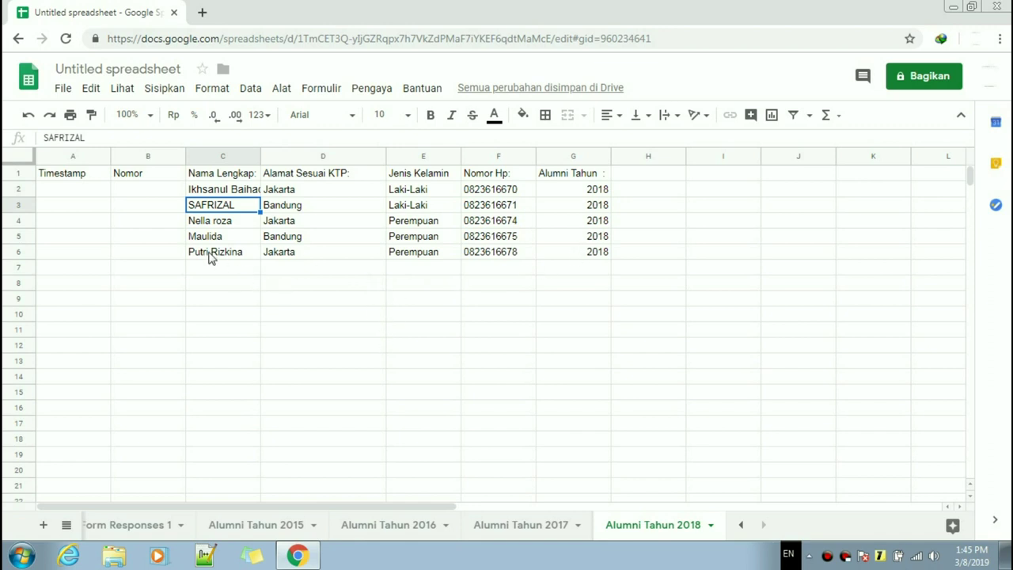
# - Number the five Alumni Tahun 2018 rows 1 to 5 in column B
pyautogui.click(155, 194)
pyautogui.write('1')
pyautogui.press('Return')
pyautogui.write('2')
pyautogui.click(156, 194)
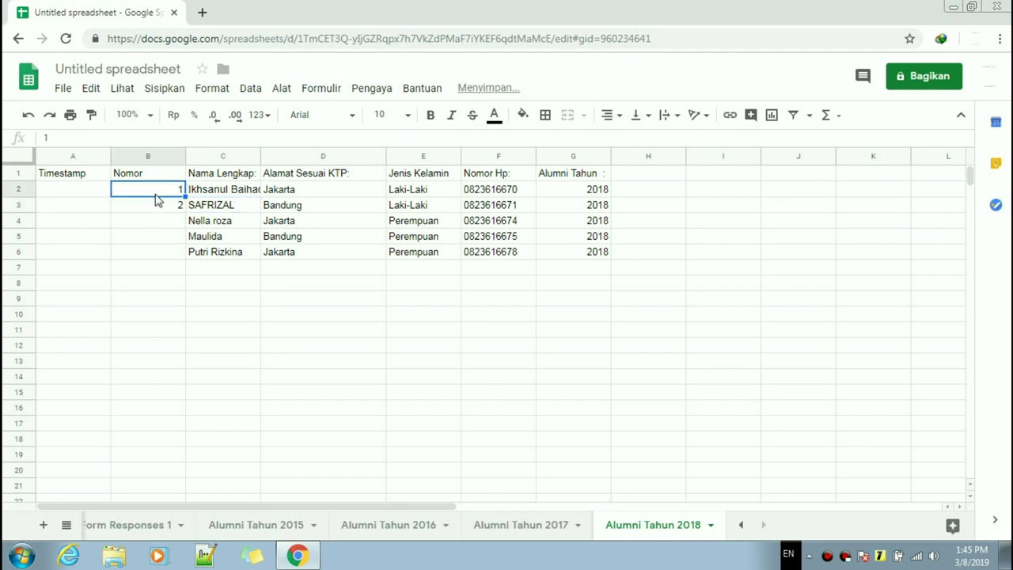
pyautogui.moveTo(163, 190)
pyautogui.mouseDown()
pyautogui.moveTo(181, 208)
pyautogui.moveTo(188, 261)
pyautogui.mouseUp()
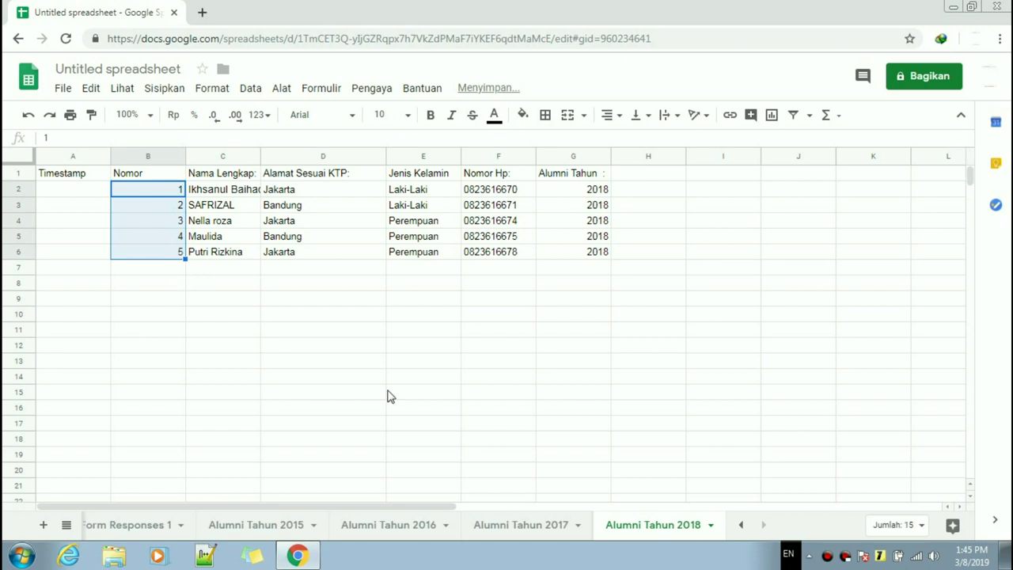
pyautogui.click(506, 530)
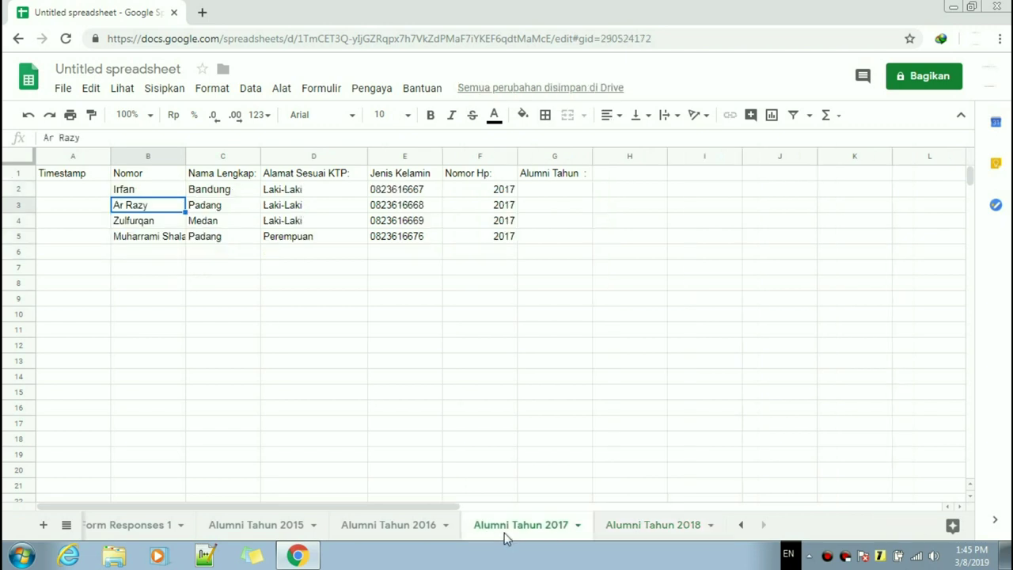
# - Move the 2017 FILTER formula from B2 to C2 so results line up under the headers
pyautogui.click(207, 286)
pyautogui.click(96, 191)
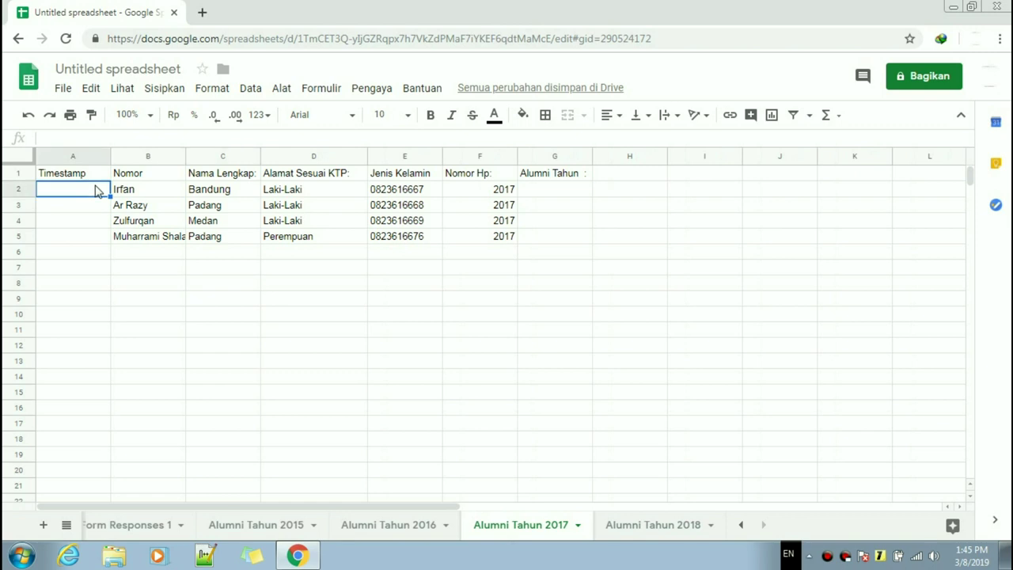
pyautogui.click(132, 198)
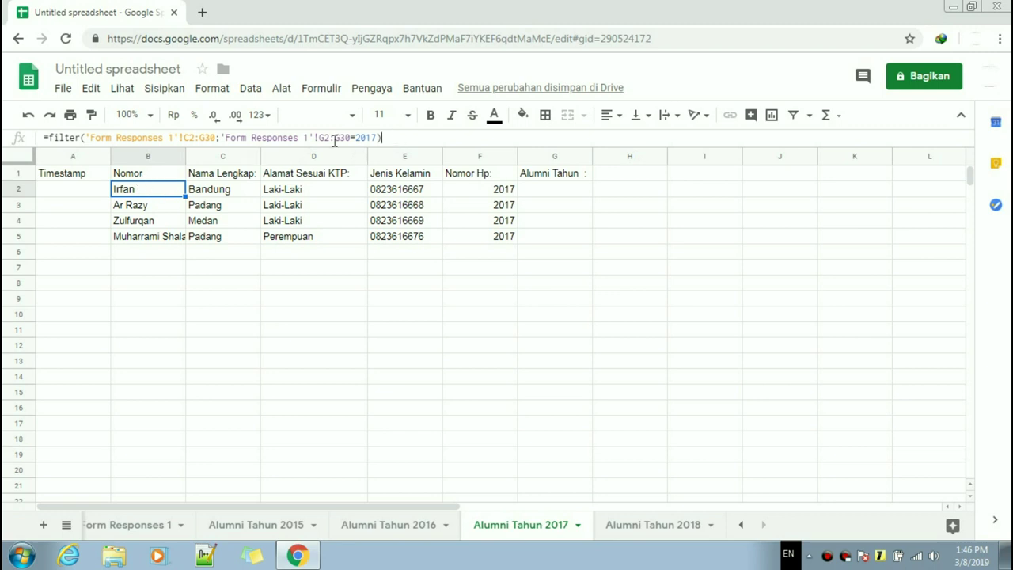
pyautogui.moveTo(381, 138); pyautogui.dragTo(17, 155)
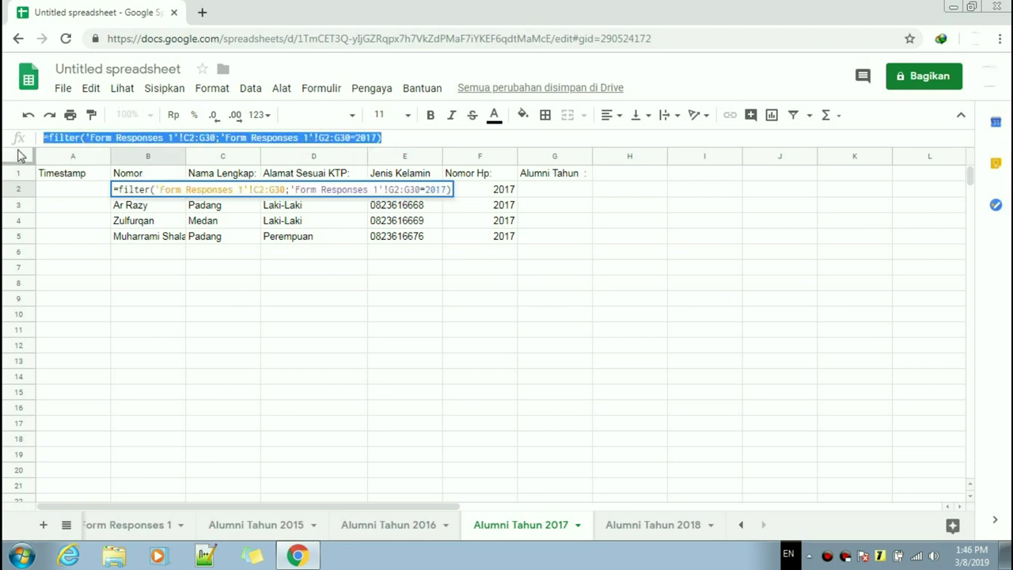
pyautogui.hotkey('ctrl', 'x')
pyautogui.click(225, 195)
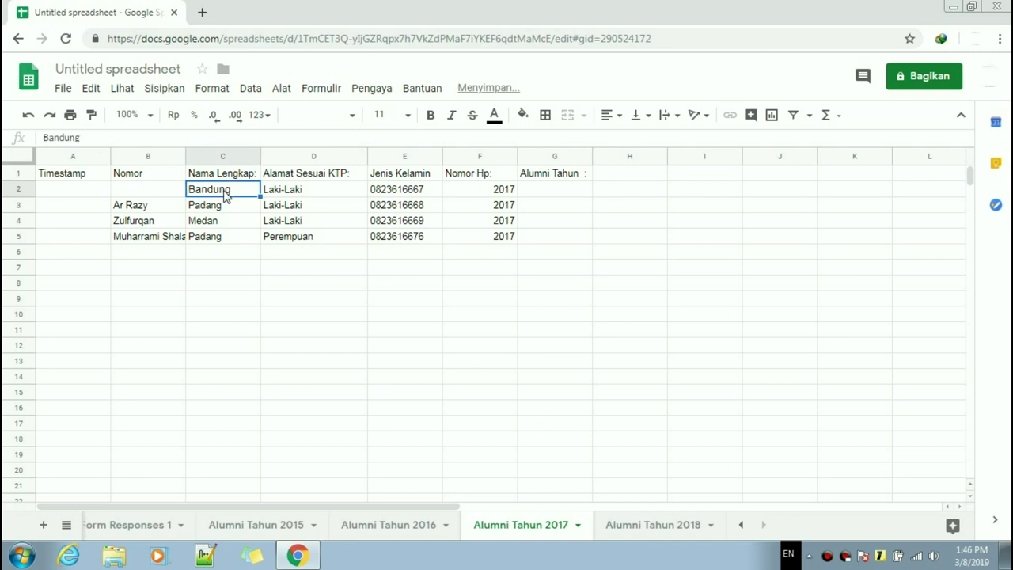
pyautogui.hotkey('ctrl', 'v')
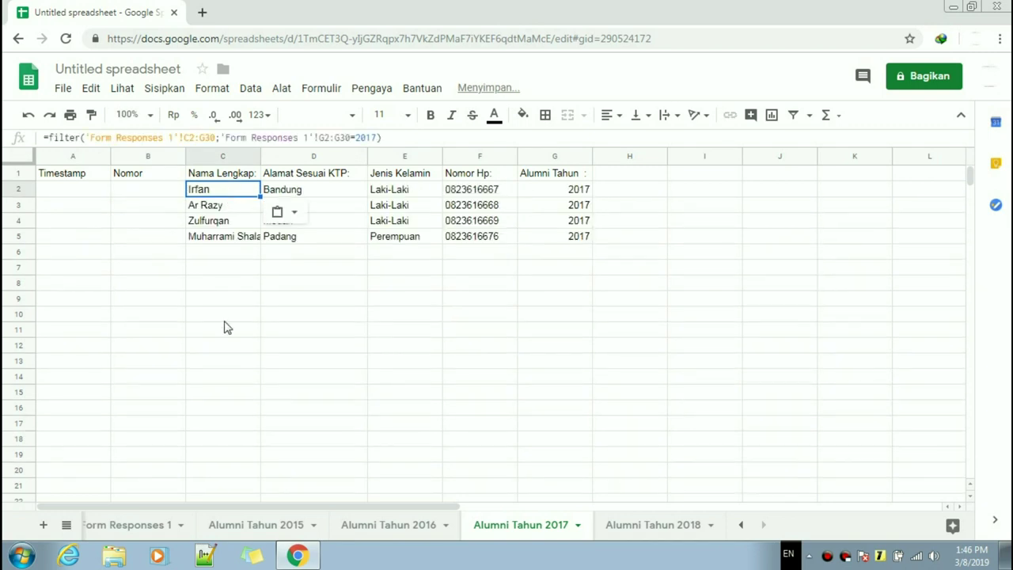
pyautogui.click(227, 327)
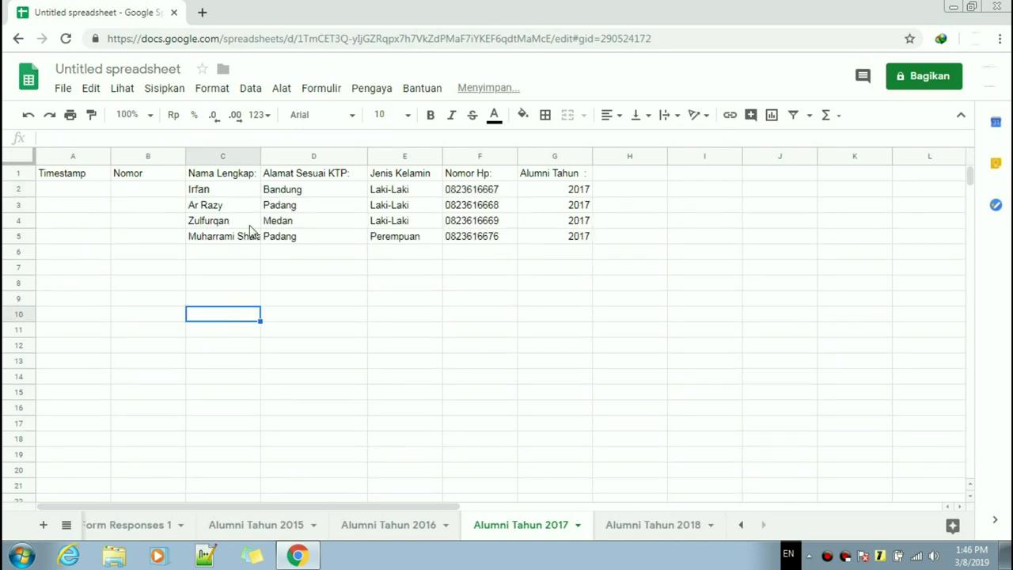
# - Number the four 2017 alumni 1 to 4 in column B
pyautogui.click(164, 195)
pyautogui.write('1')
pyautogui.press('Return')
pyautogui.write('2')
pyautogui.press('Return')
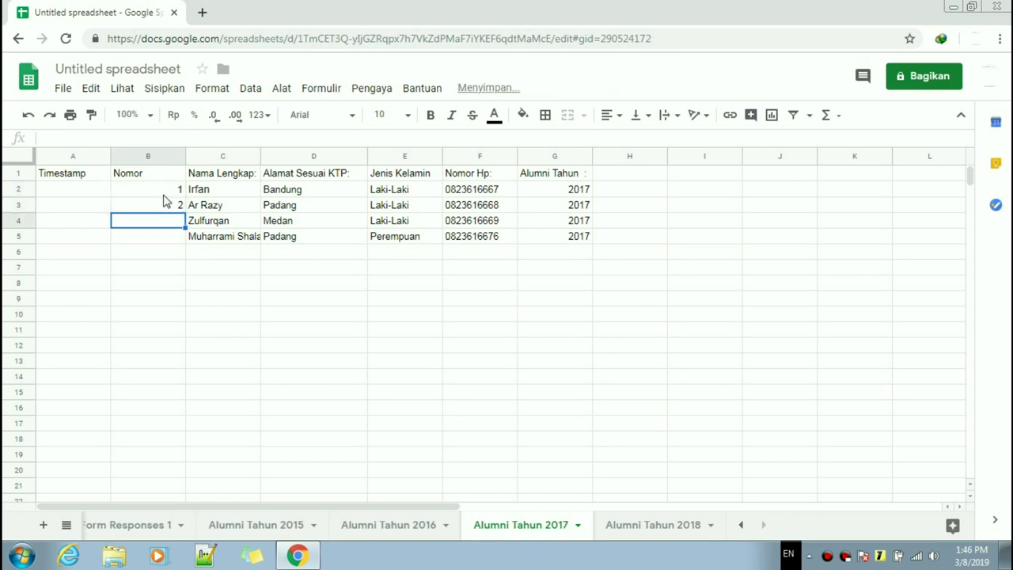
pyautogui.moveTo(163, 196); pyautogui.dragTo(167, 208)
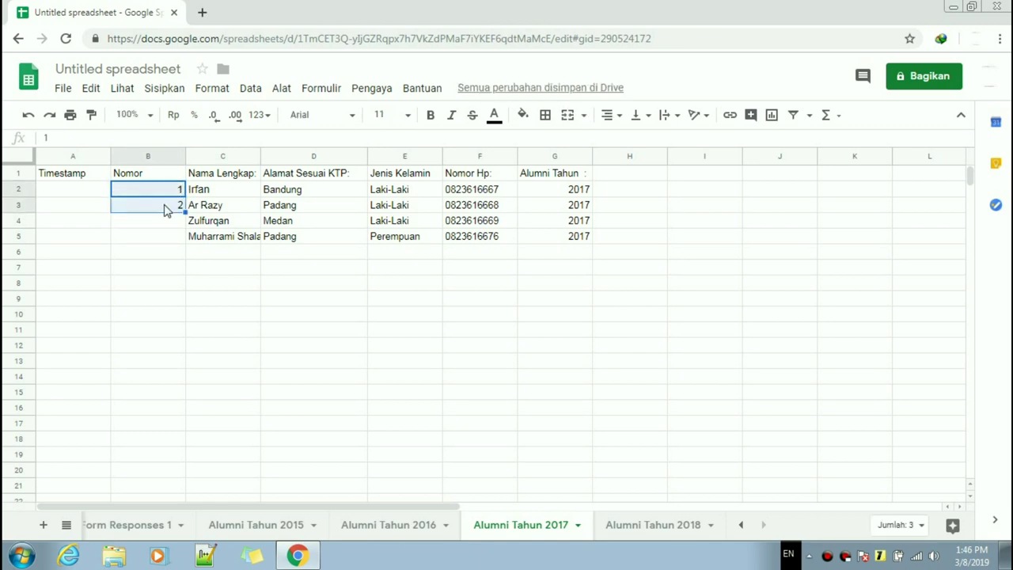
pyautogui.moveTo(184, 212); pyautogui.dragTo(185, 237)
pyautogui.click(184, 269)
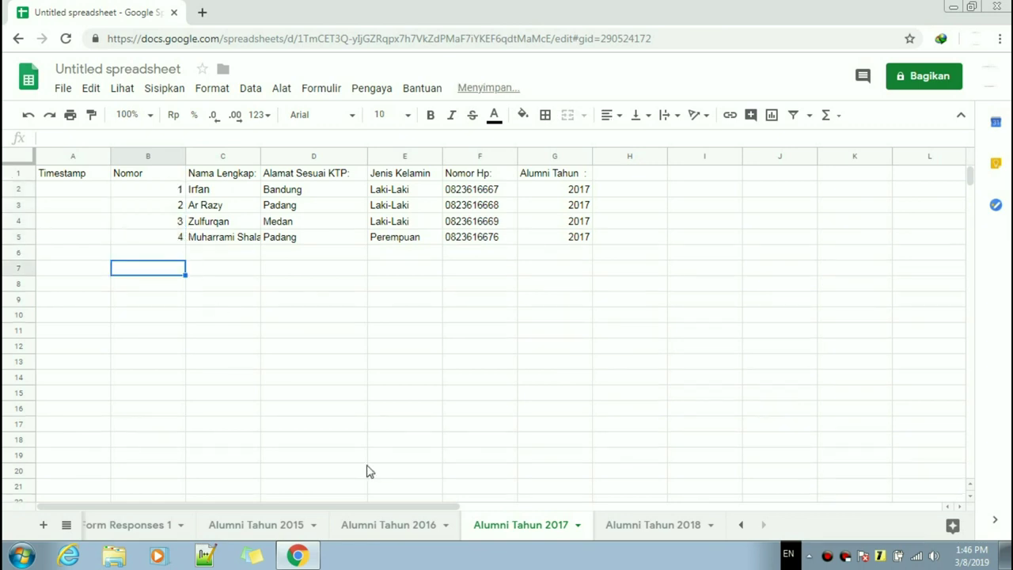
pyautogui.click(387, 530)
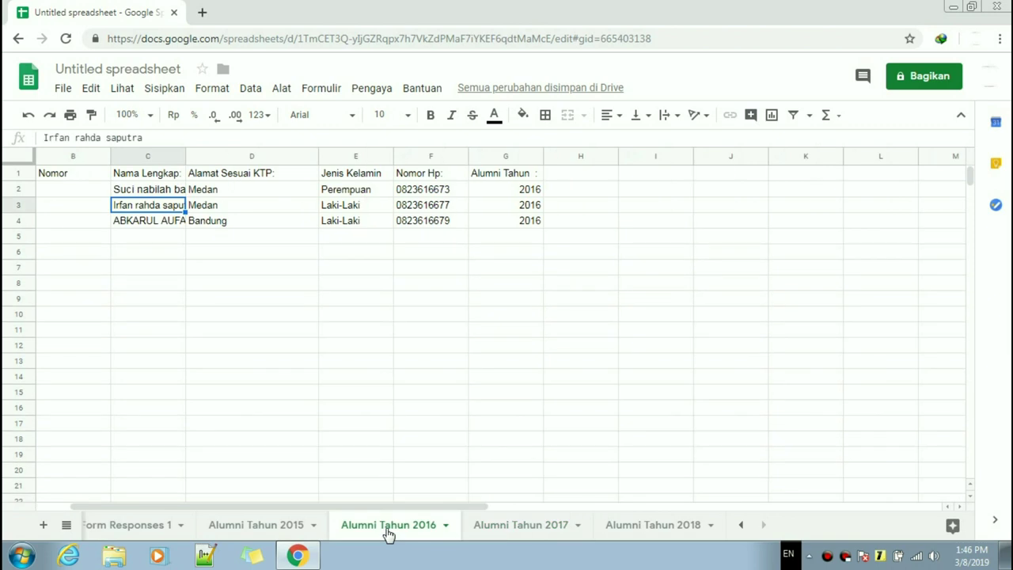
# - Number the three Alumni Tahun 2016 rows 1 to 3 in column B
pyautogui.click(73, 193)
pyautogui.moveTo(392, 507); pyautogui.dragTo(245, 507)
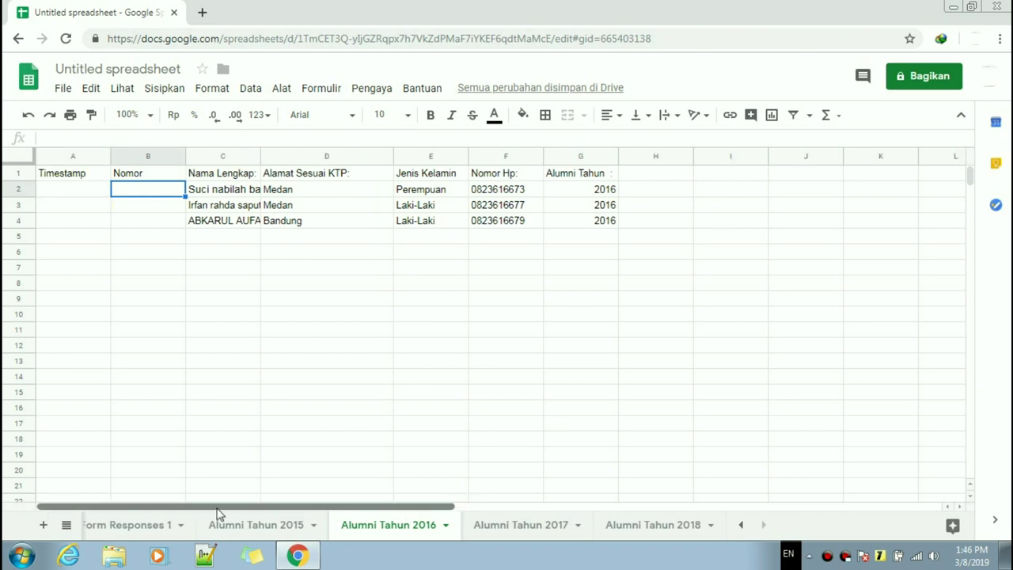
pyautogui.write('1')
pyautogui.press('Return')
pyautogui.write('2')
pyautogui.press('Return')
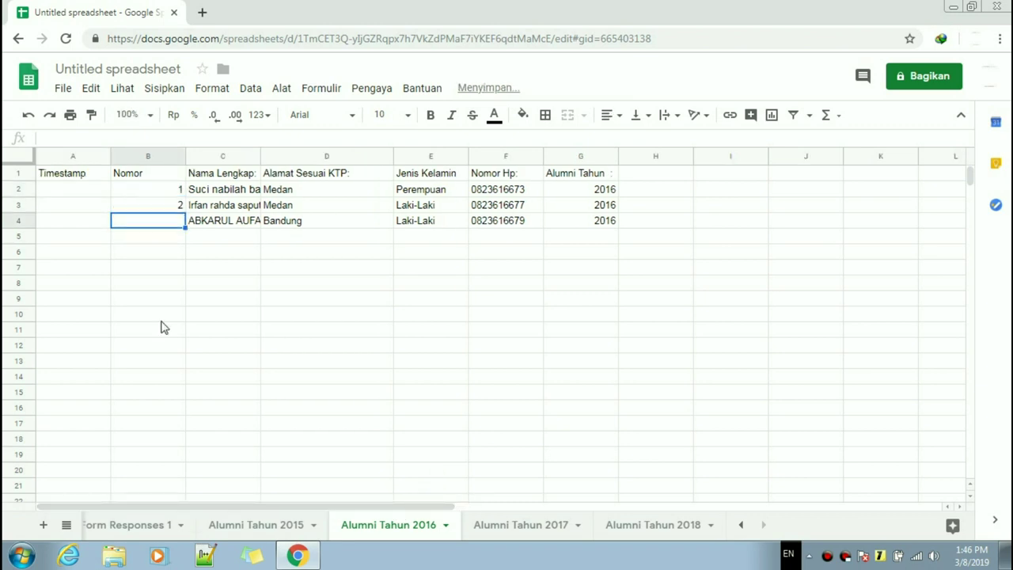
pyautogui.write('3')
pyautogui.press('Return')
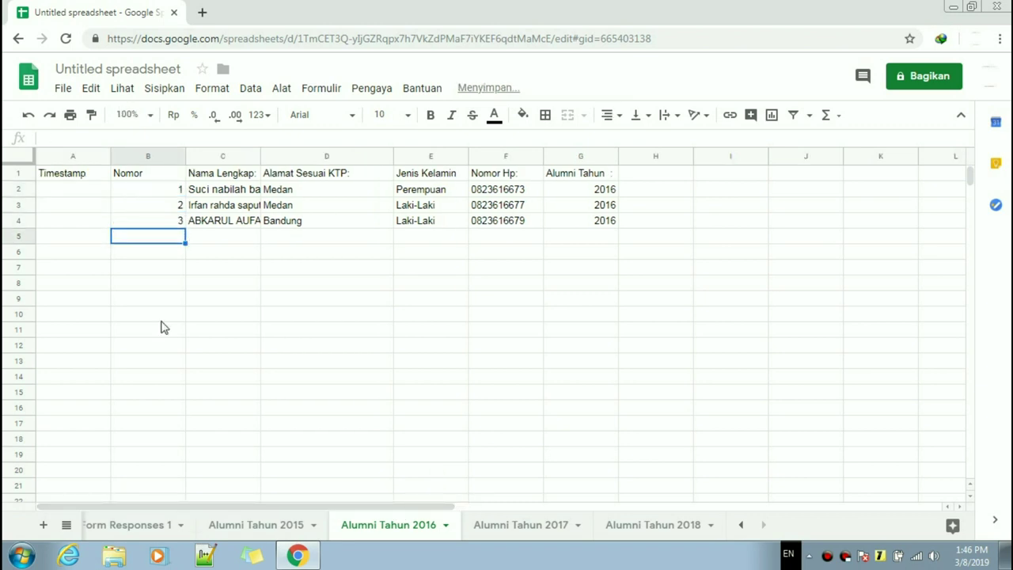
# - Number the Alumni Tahun 2015 rows 1, 2 and 3 in column B
pyautogui.click(281, 526)
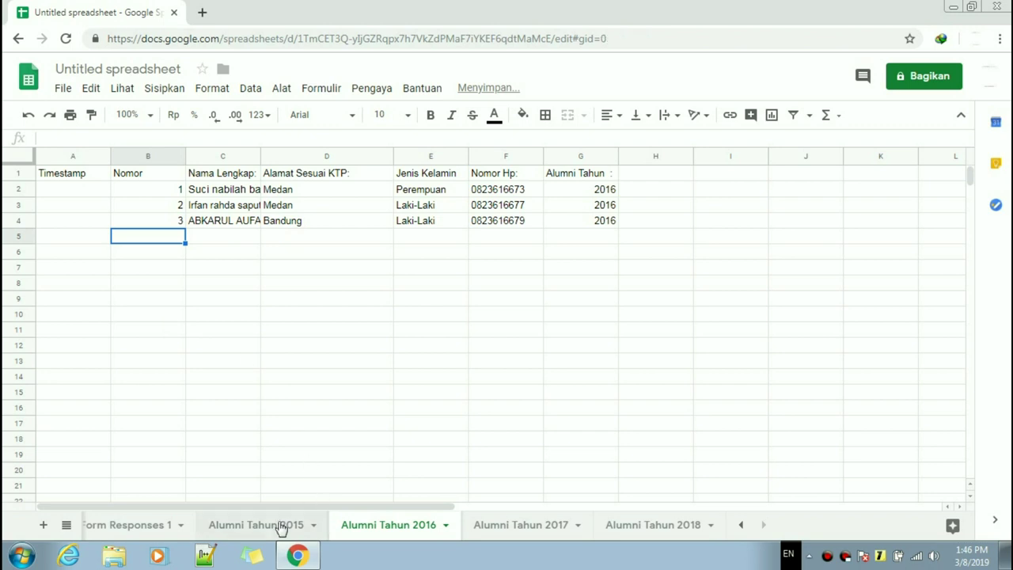
pyautogui.click(131, 193)
pyautogui.write('1')
pyautogui.press('Return')
pyautogui.write('2')
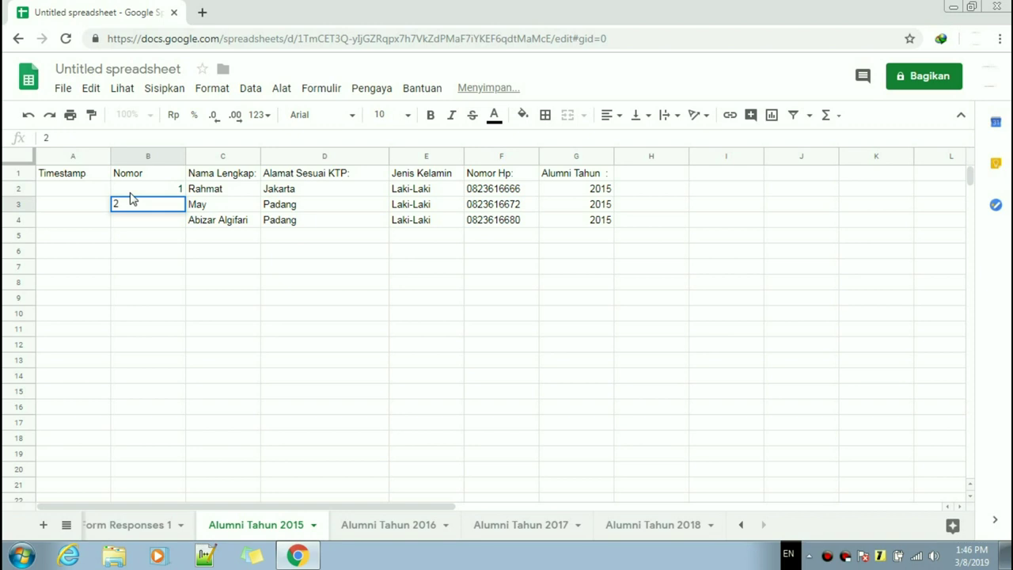
pyautogui.press('Return')
pyautogui.write('3')
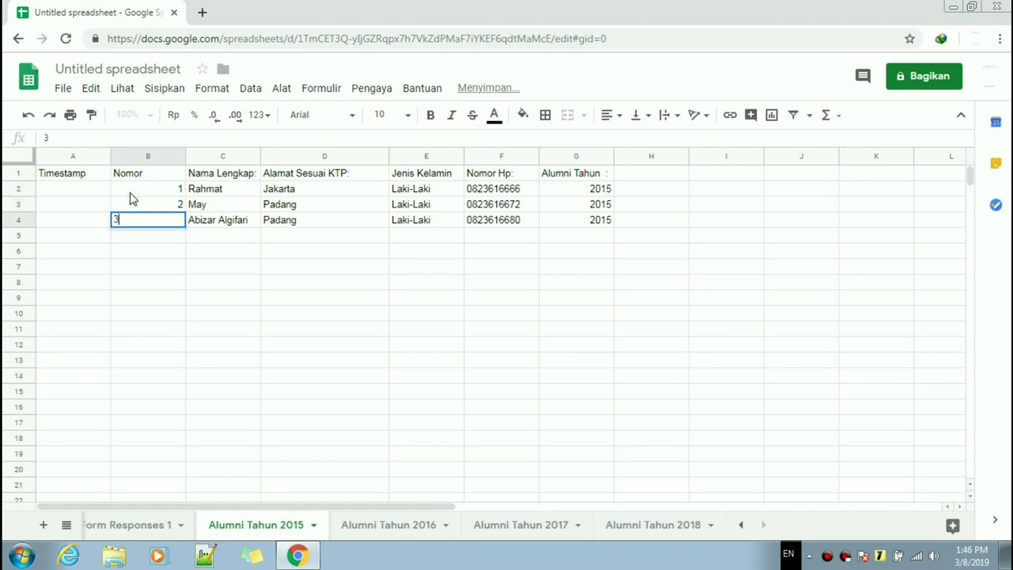
pyautogui.press('Return')
# - In Form Responses 1's first empty row, enter number 16, the alumnus's name and Jakarta
pyautogui.click(142, 526)
pyautogui.scroll(-3, 214, 435)
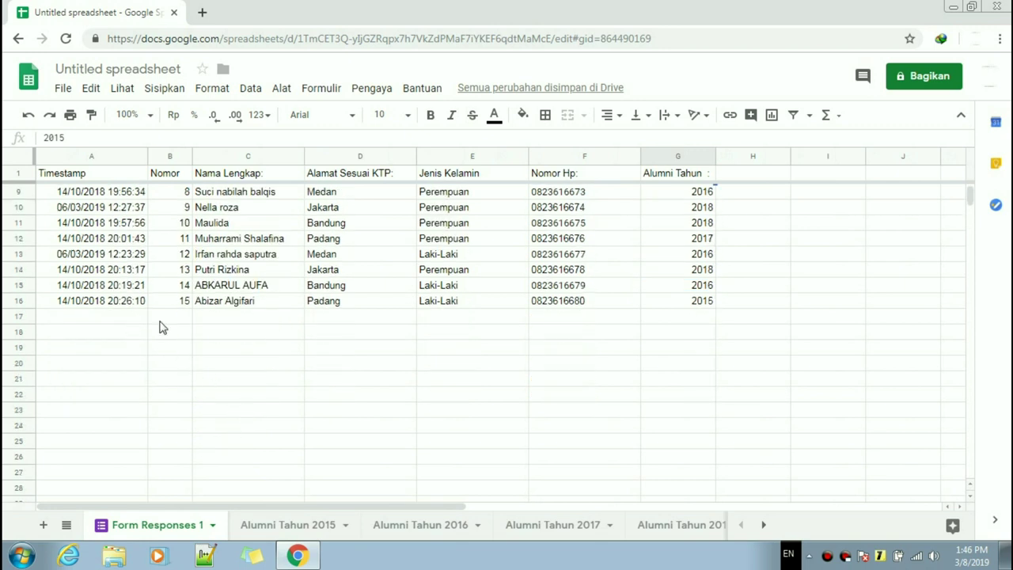
pyautogui.click(170, 320)
pyautogui.write('16')
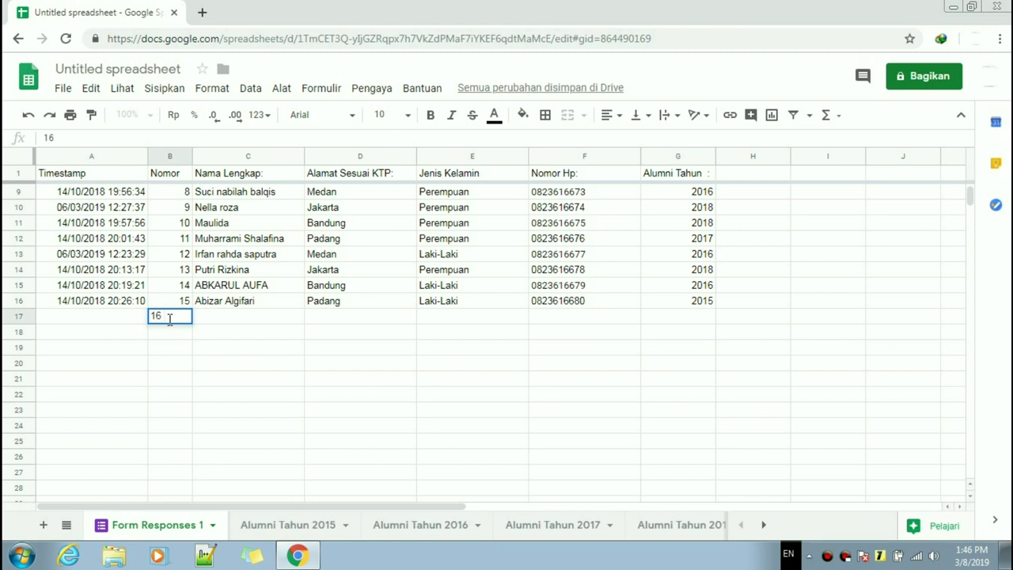
pyautogui.press('Tab')
pyautogui.write('Mu')
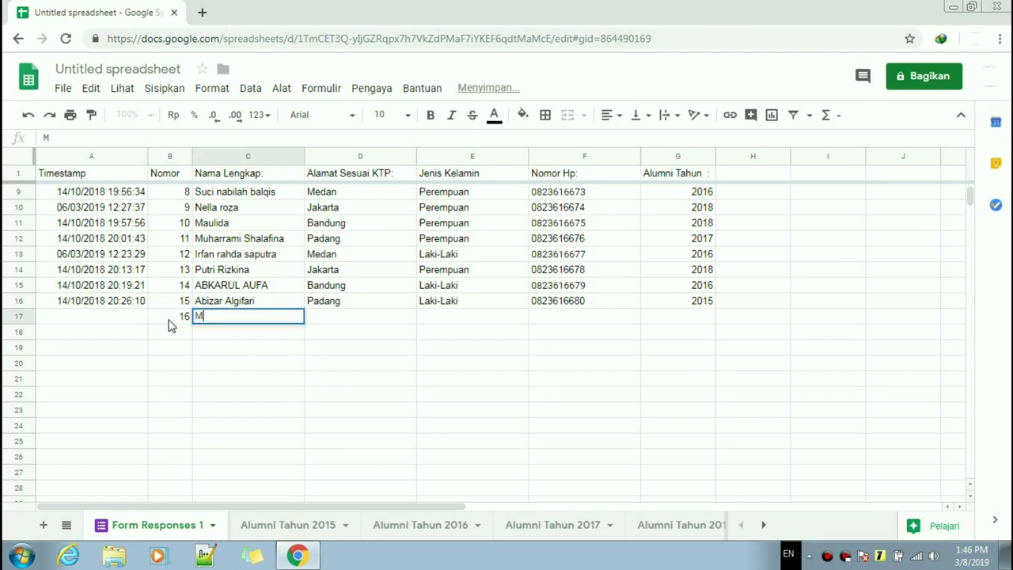
pyautogui.write('hammad')
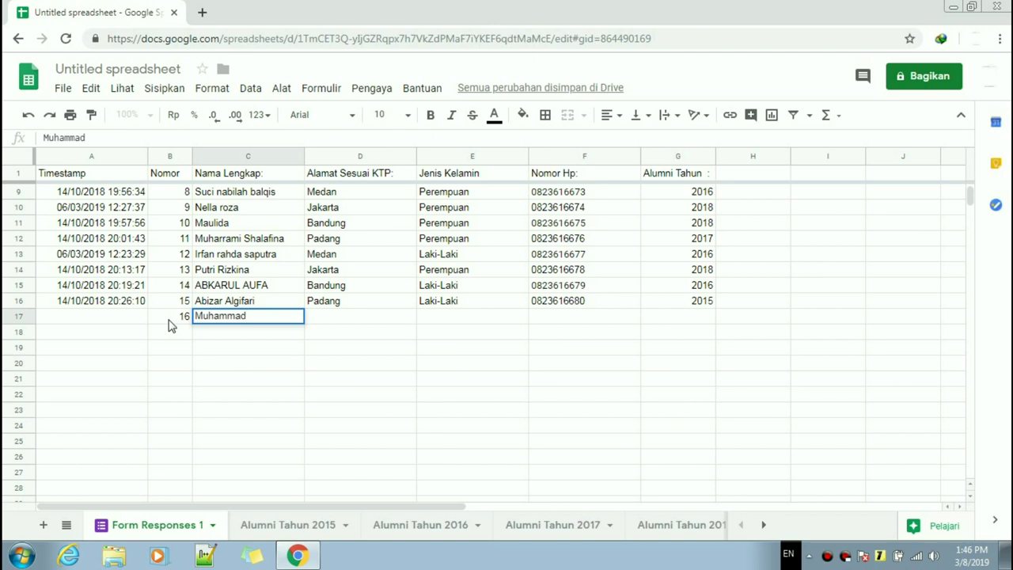
pyautogui.click(365, 323)
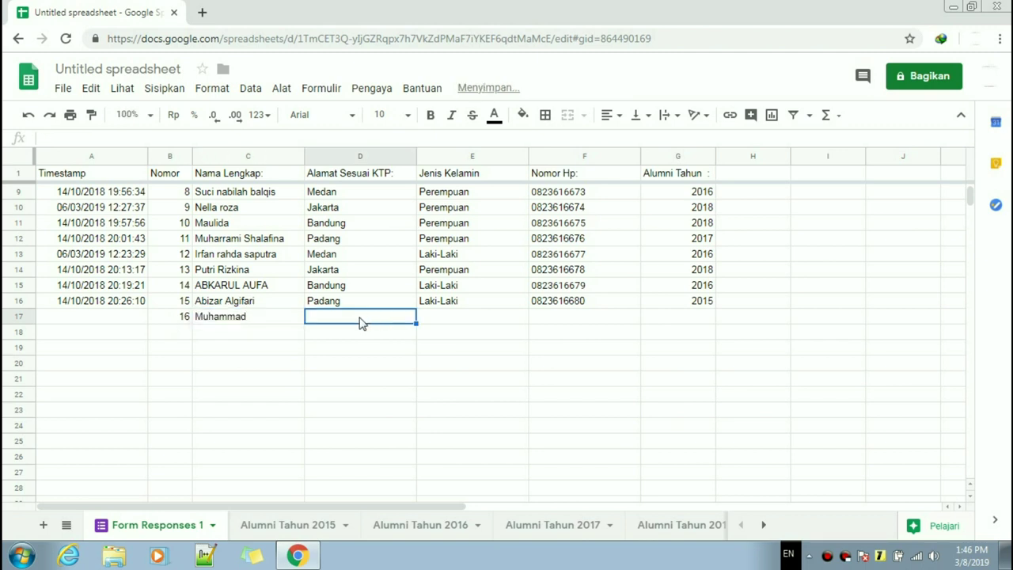
pyautogui.write('Jakarta')
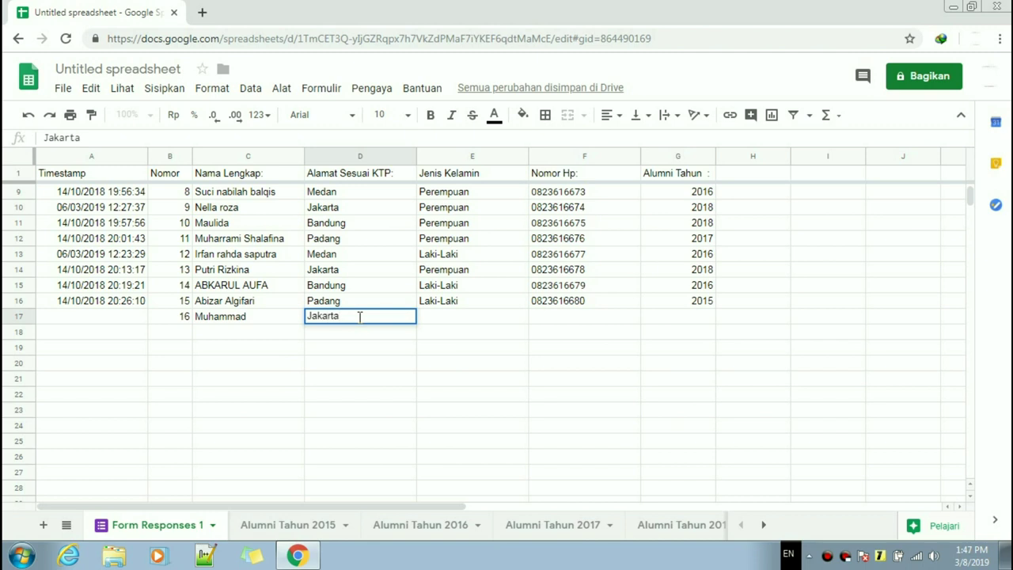
pyautogui.click(452, 303)
# - Set the new row's gender to Laki-Laki
pyautogui.write('La')
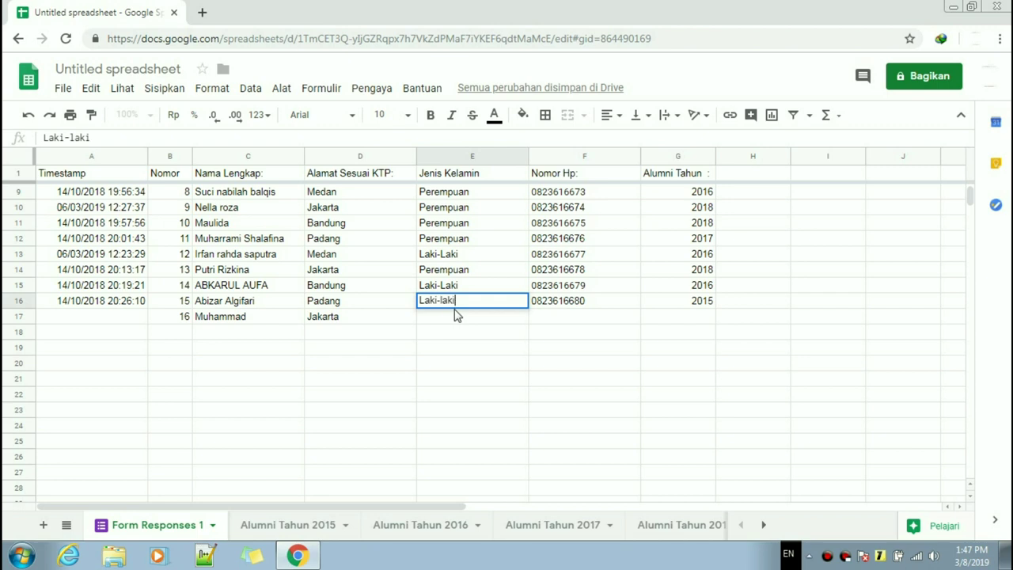
pyautogui.write('aki')
pyautogui.click(466, 316)
pyautogui.click(469, 324)
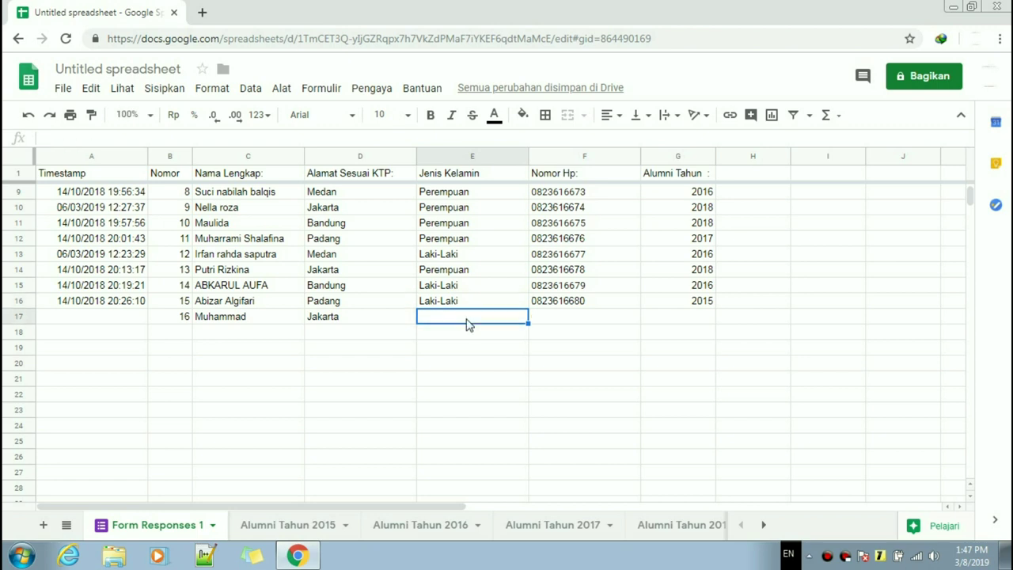
pyautogui.write('Laki-')
pyautogui.write('Laki')
pyautogui.click(546, 307)
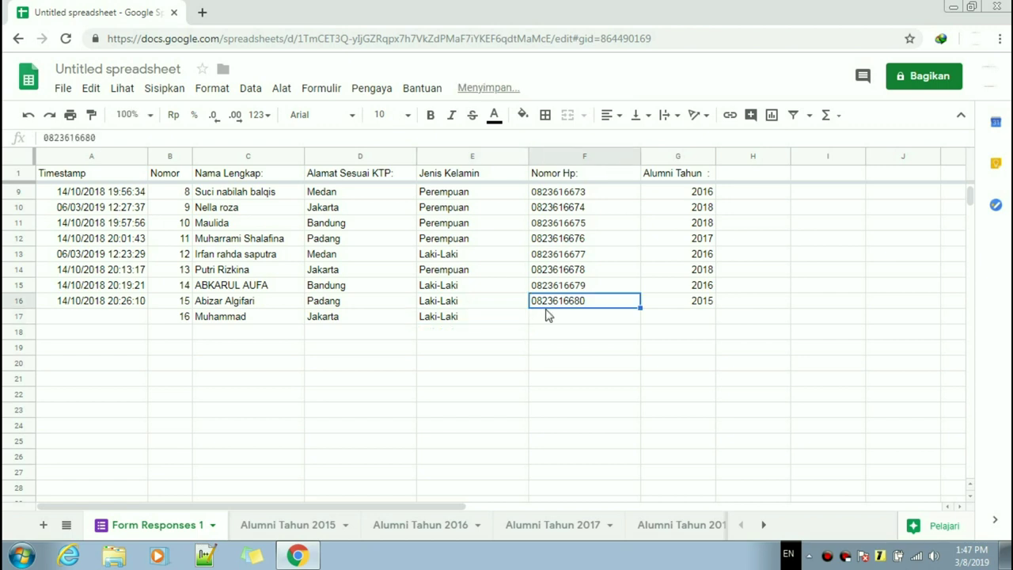
# - Enter the alumnus's phone number and Alumni Tahun 2015 in the new row
pyautogui.click(553, 321)
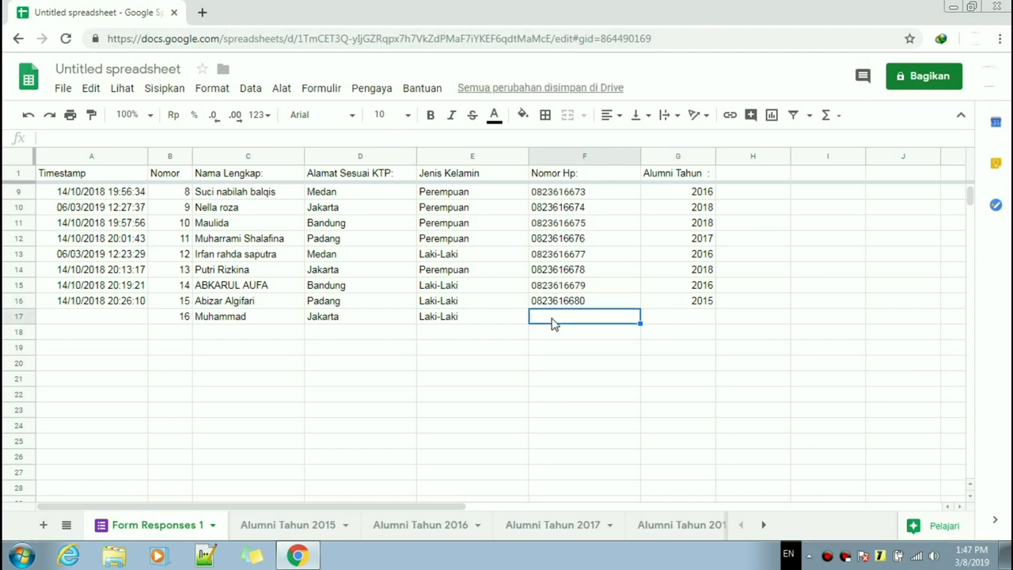
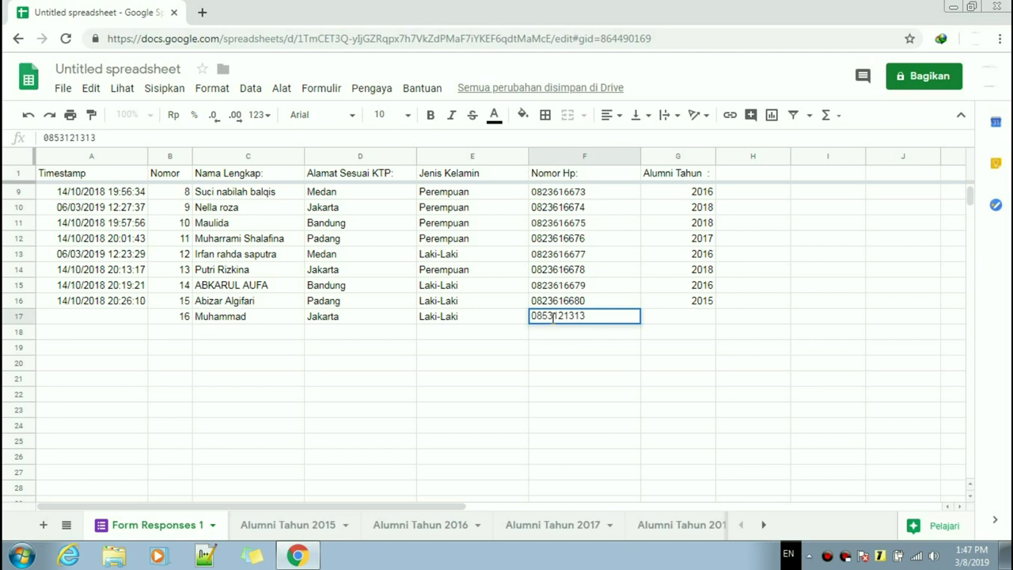
pyautogui.click(691, 319)
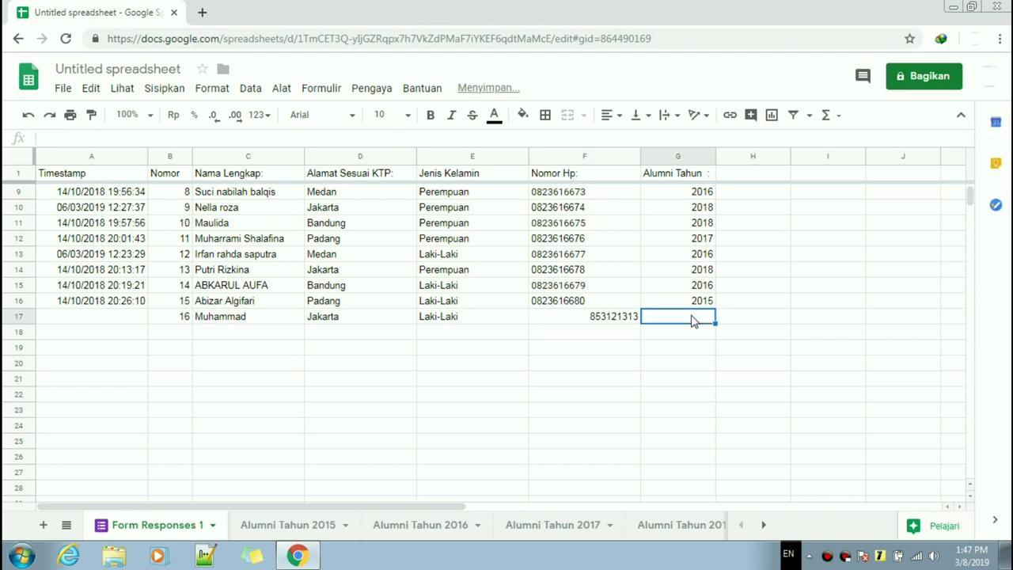
pyautogui.write('215')
pyautogui.press('BackSpace')
pyautogui.press('BackSpace')
pyautogui.write('015')
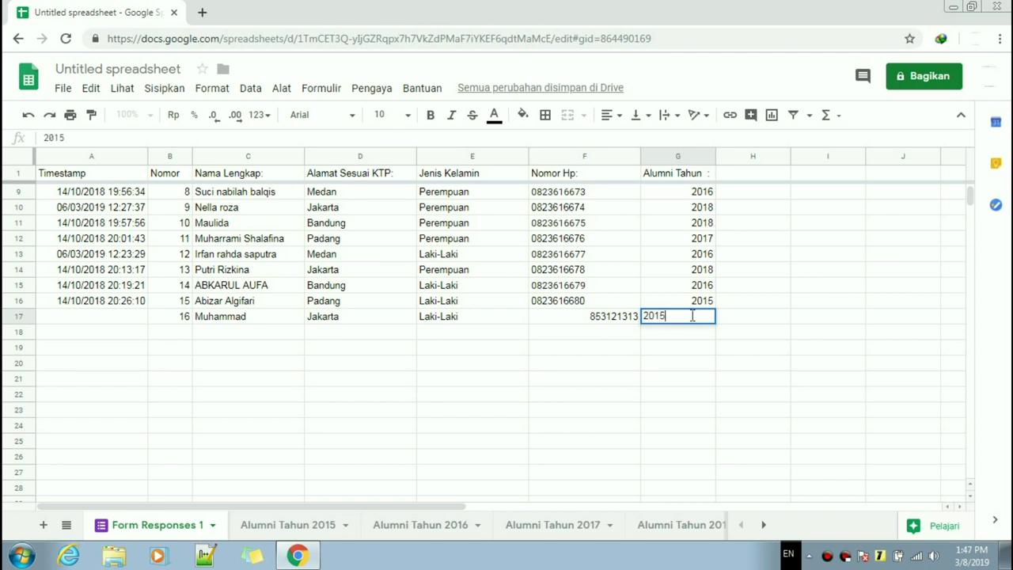
pyautogui.press('Return')
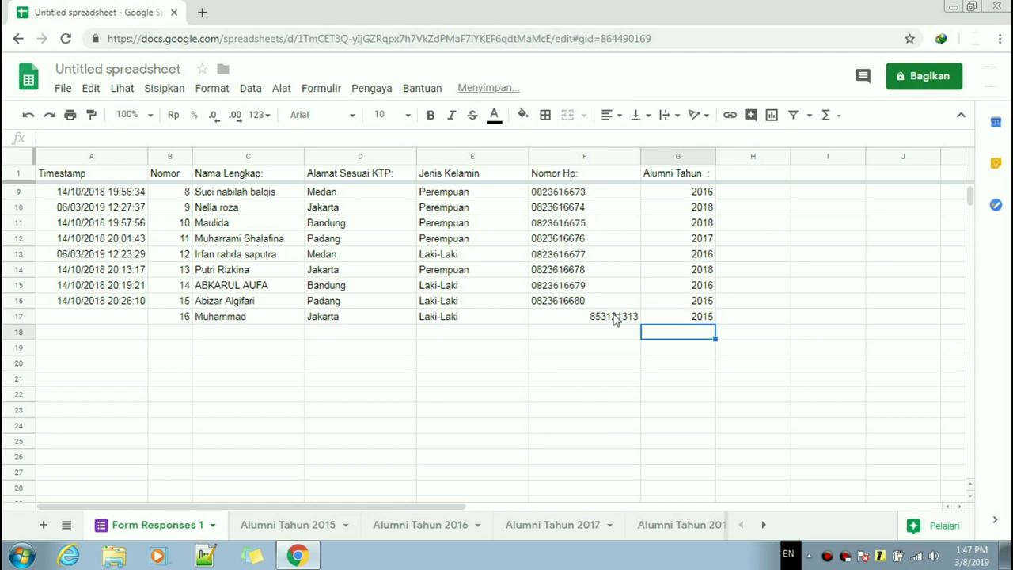
# - Prefix the phone number with an apostrophe so its leading zero is kept
pyautogui.click(615, 316)
pyautogui.click(45, 137)
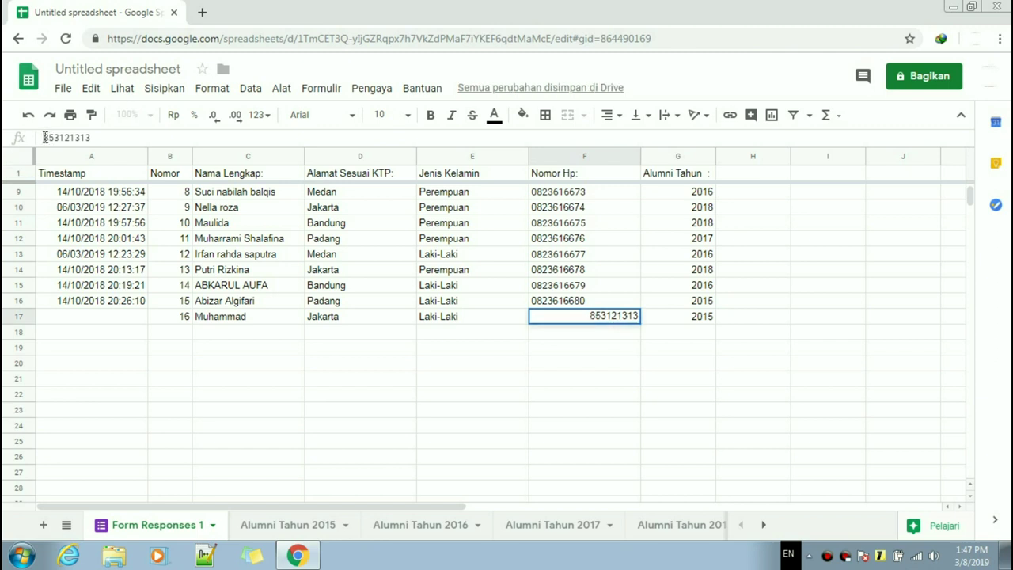
pyautogui.write("'")
pyautogui.write('0')
pyautogui.press('Return')
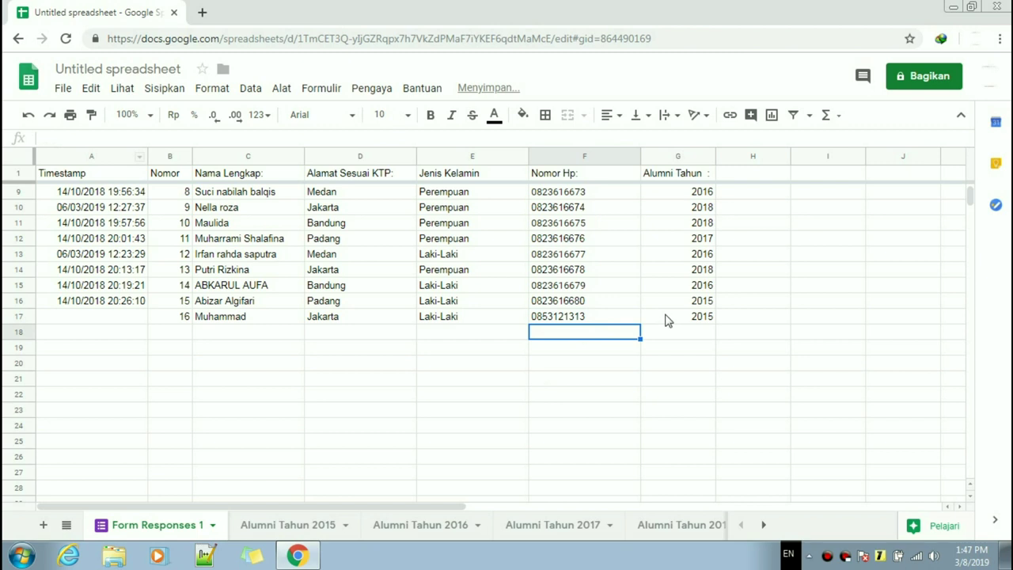
pyautogui.click(667, 319)
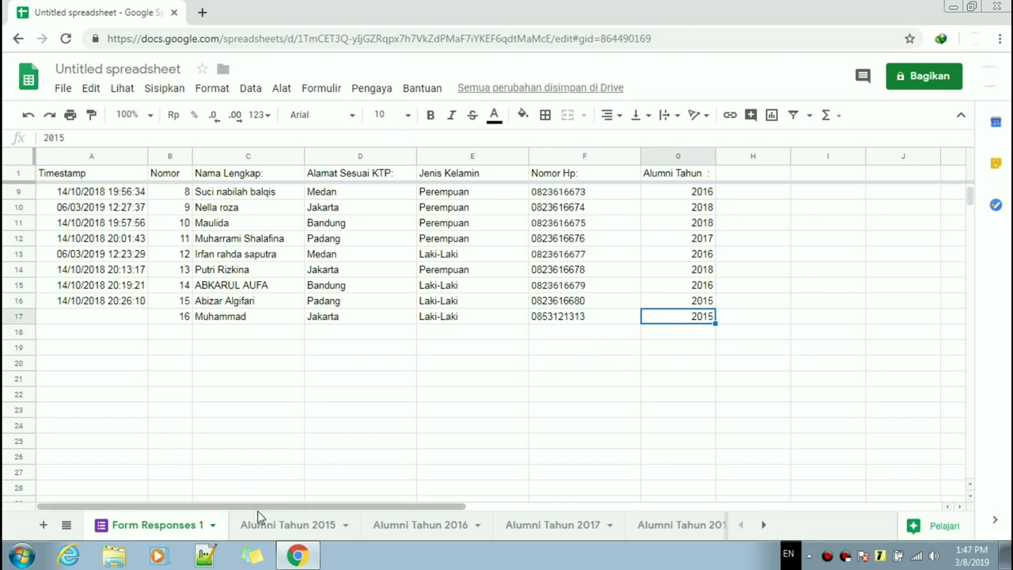
pyautogui.click(288, 529)
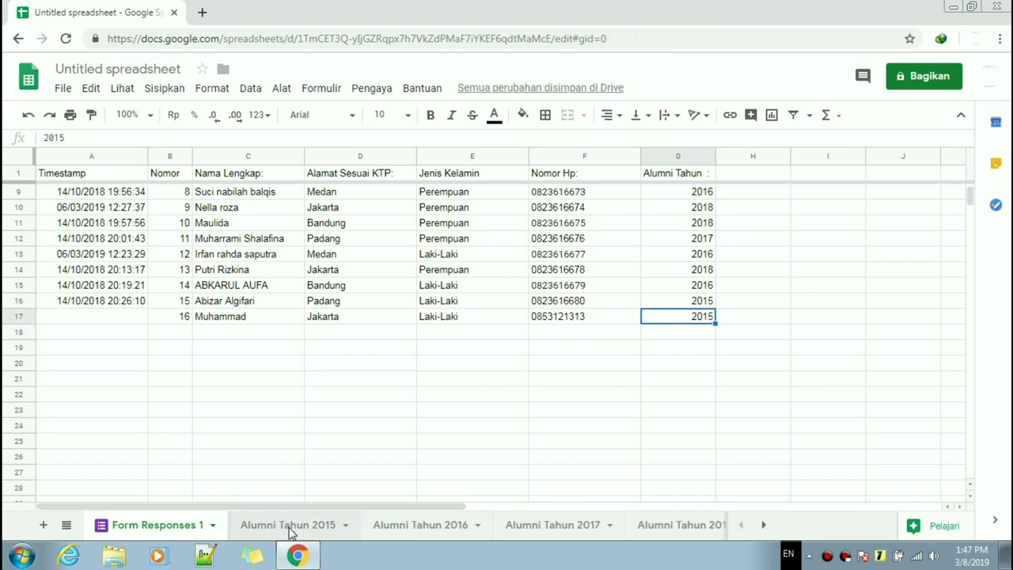
pyautogui.click(438, 311)
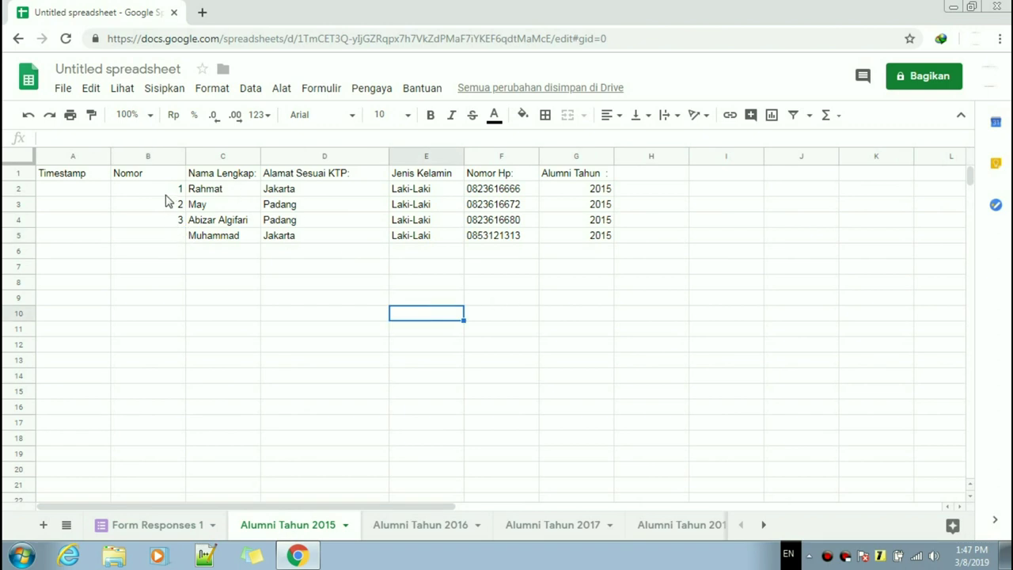
pyautogui.click(204, 242)
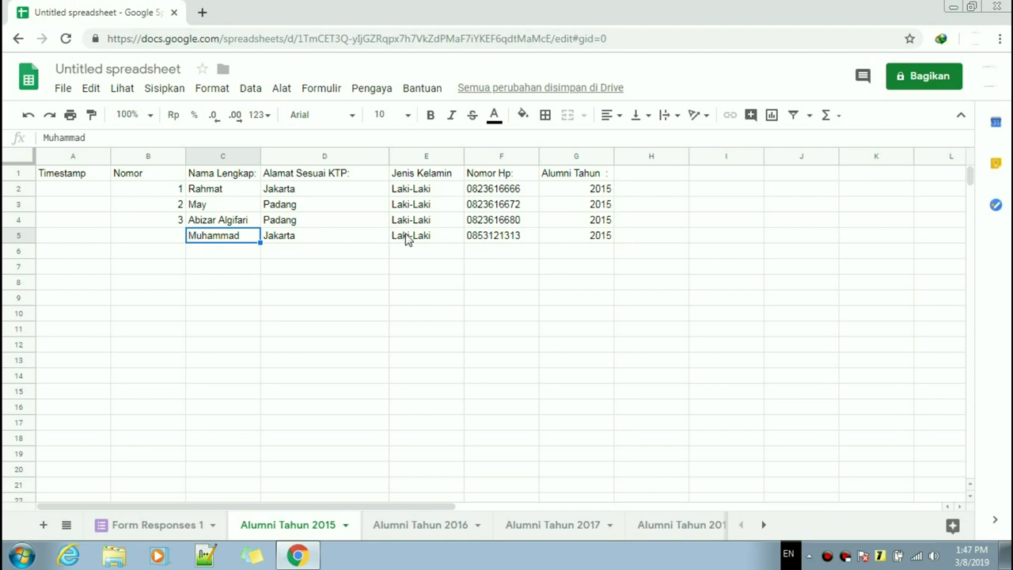
pyautogui.click(595, 242)
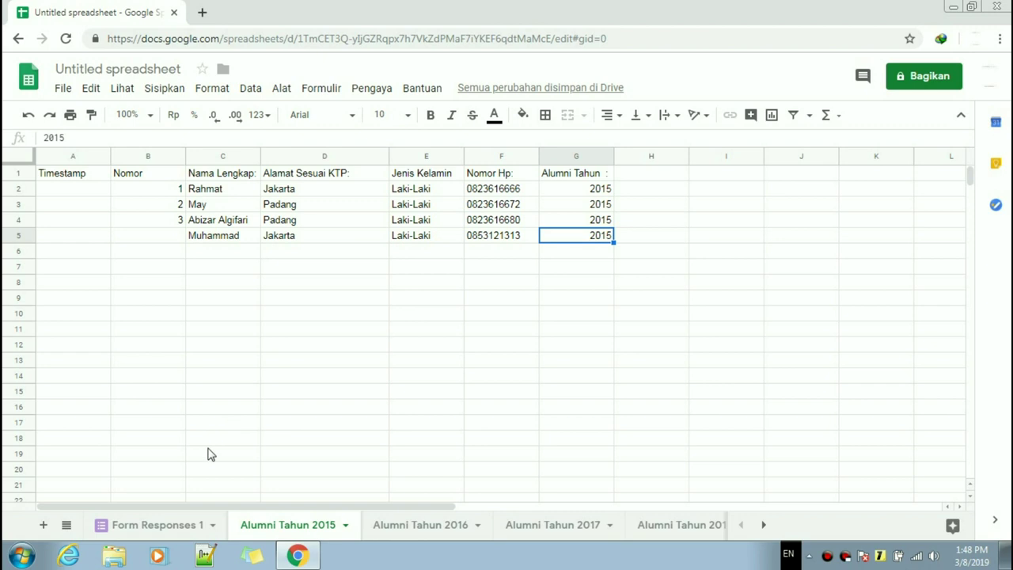
pyautogui.click(177, 526)
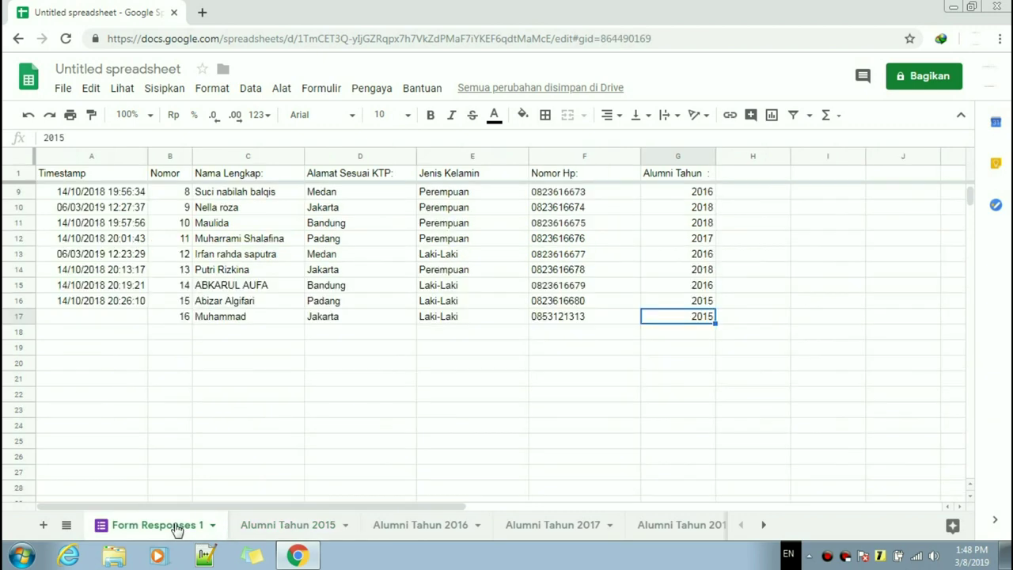
# - Enter entry number 17 and the respondent's name in row 18 of Form Responses 1
pyautogui.click(219, 333)
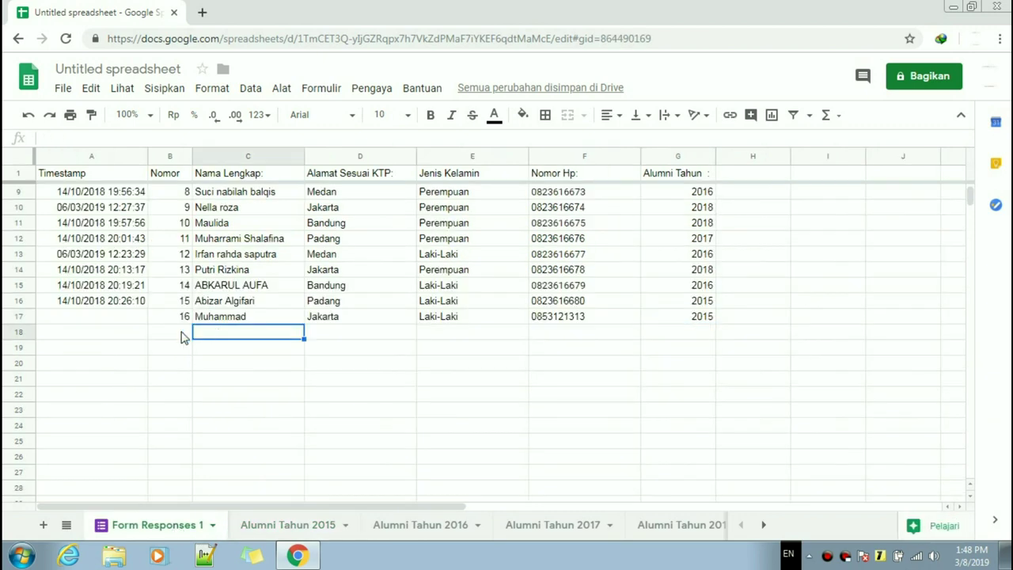
pyautogui.click(181, 335)
pyautogui.write('17')
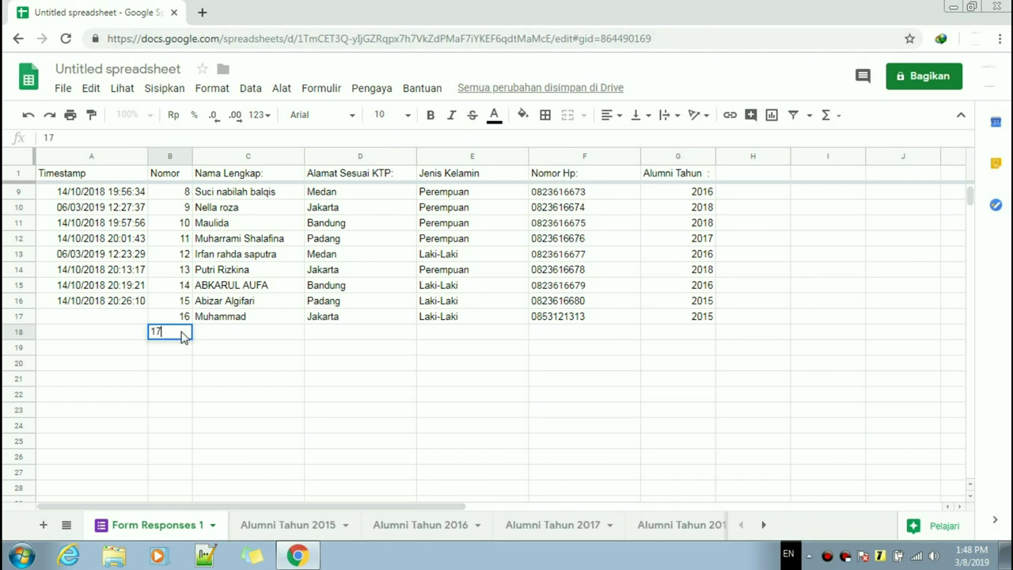
pyautogui.press('Return')
pyautogui.click(226, 336)
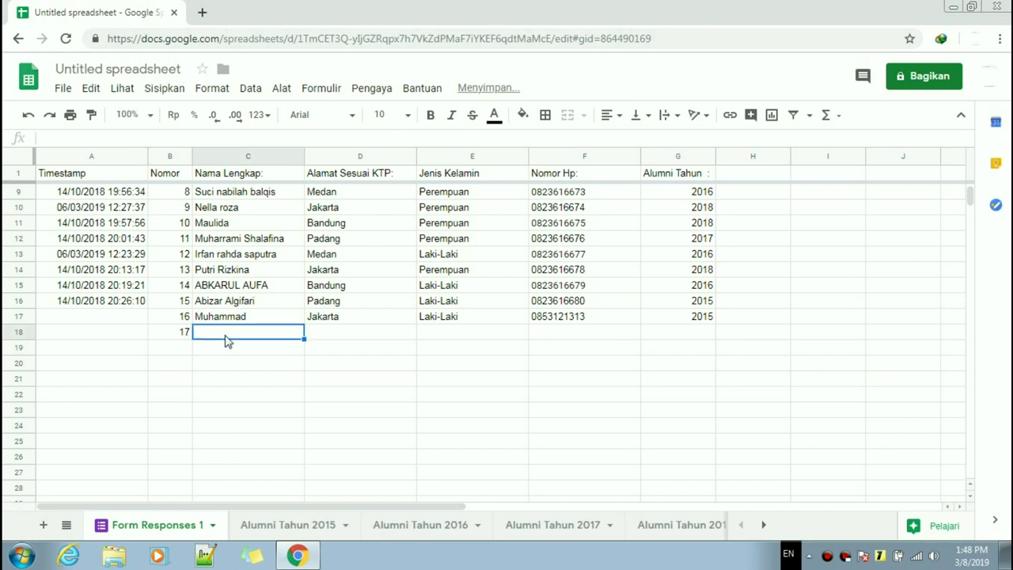
pyautogui.write('RA')
pyautogui.press('BackSpace')
pyautogui.write('ahmat')
pyautogui.press('Tab')
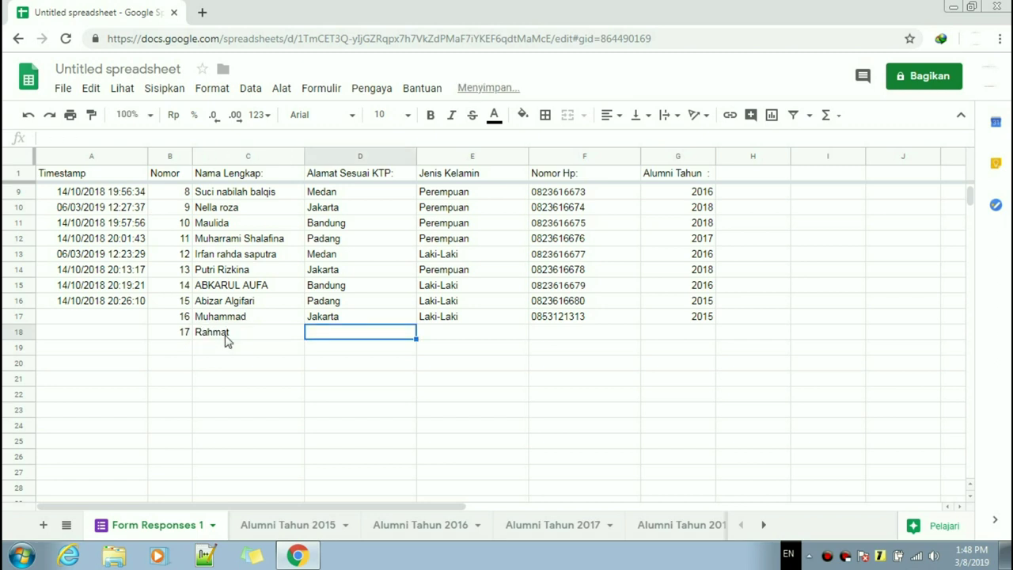
# - Fill row 18 with Padang, Laki-Laki, the phone number and year 2015, then view Alumni Tahun 2015
pyautogui.write('Padang')
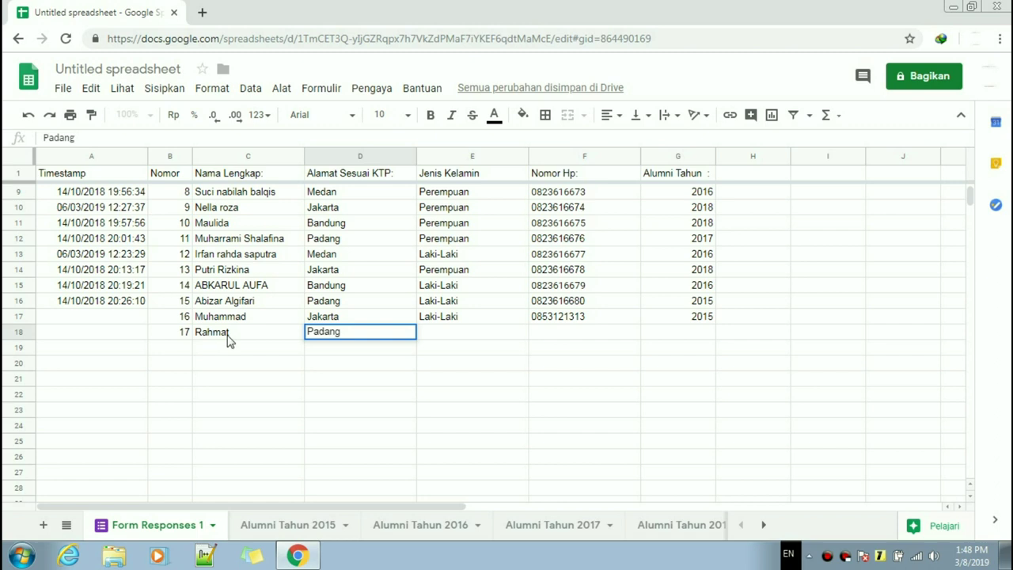
pyautogui.click(464, 334)
pyautogui.write('Laki-Laki')
pyautogui.press('Tab')
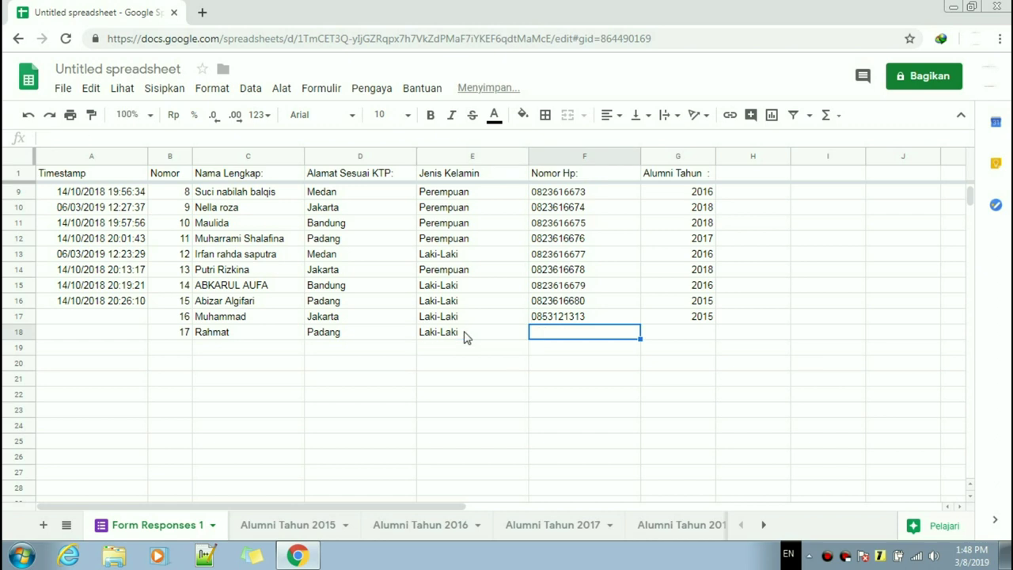
pyautogui.write('0')
pyautogui.press('BackSpace')
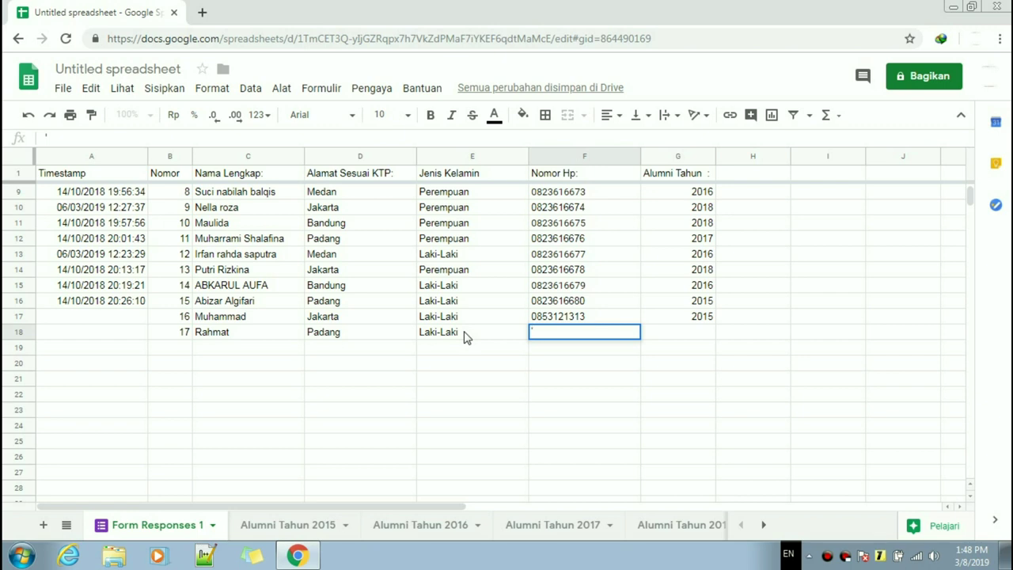
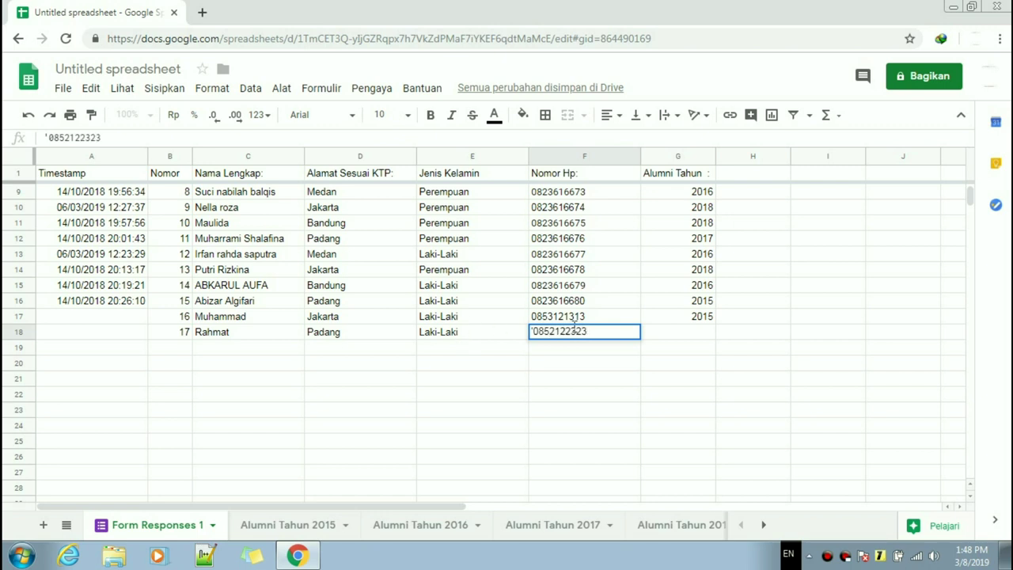
pyautogui.press('Tab')
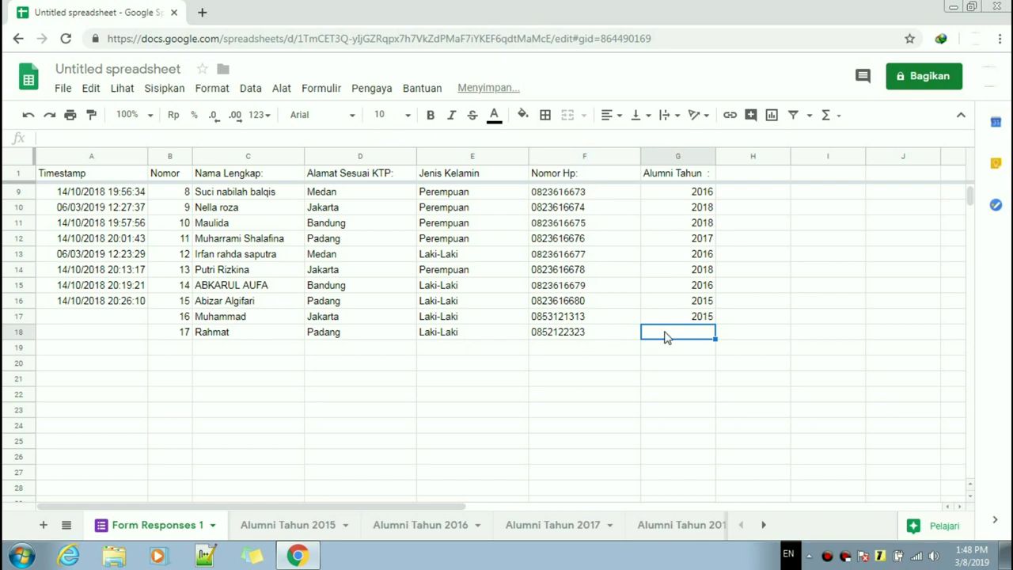
pyautogui.write('2015')
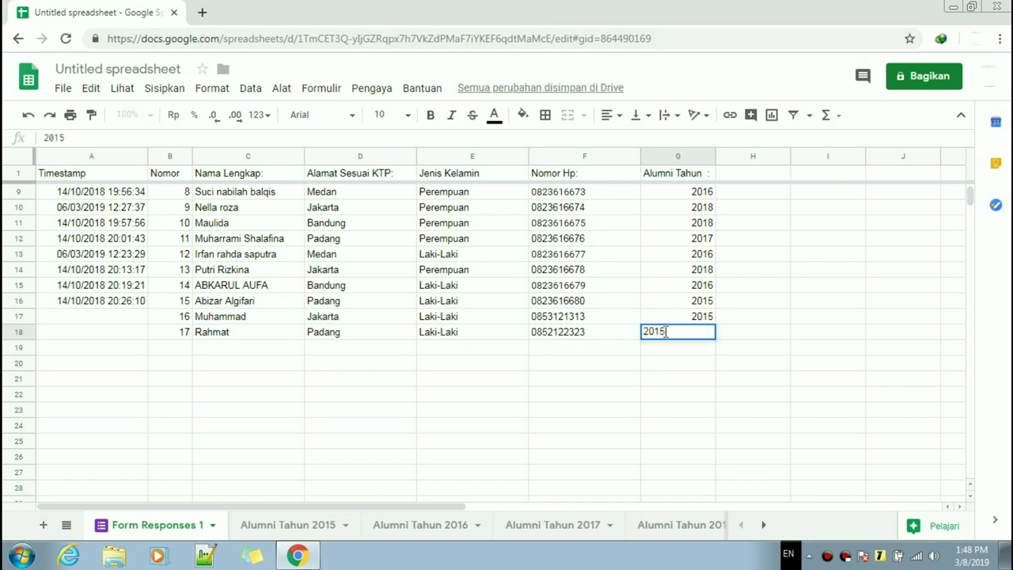
pyautogui.press('Return')
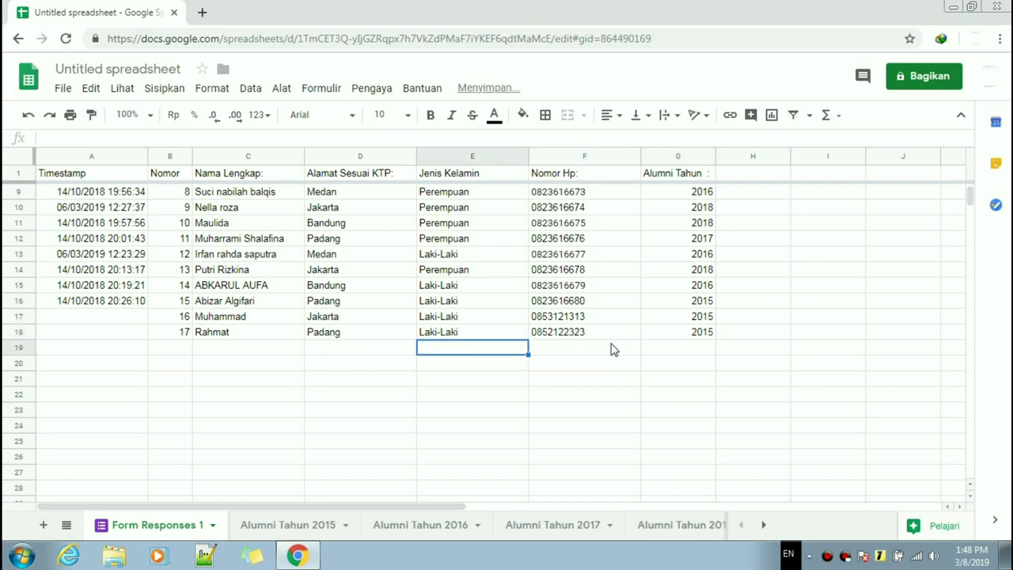
pyautogui.click(294, 529)
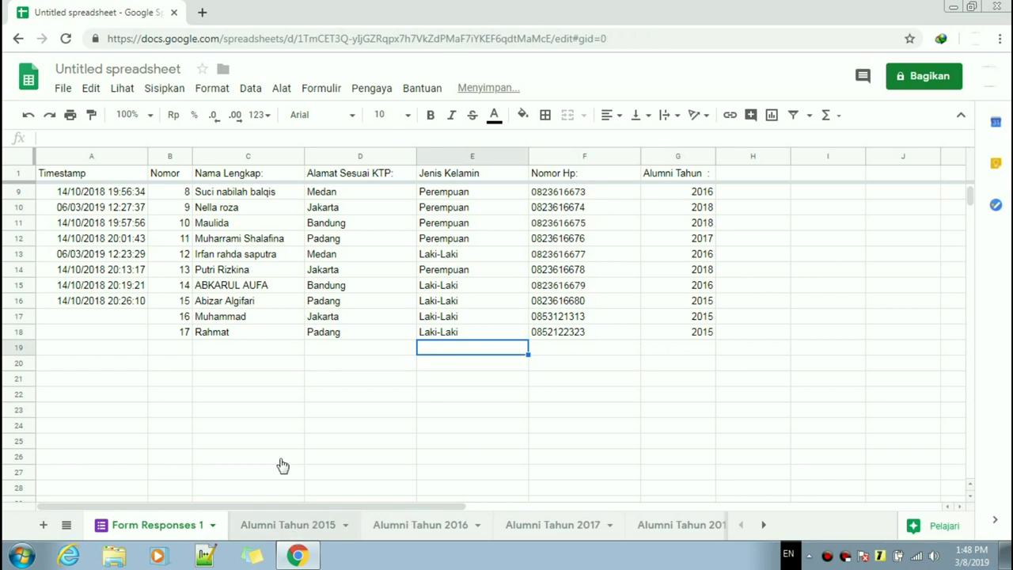
pyautogui.click(210, 254)
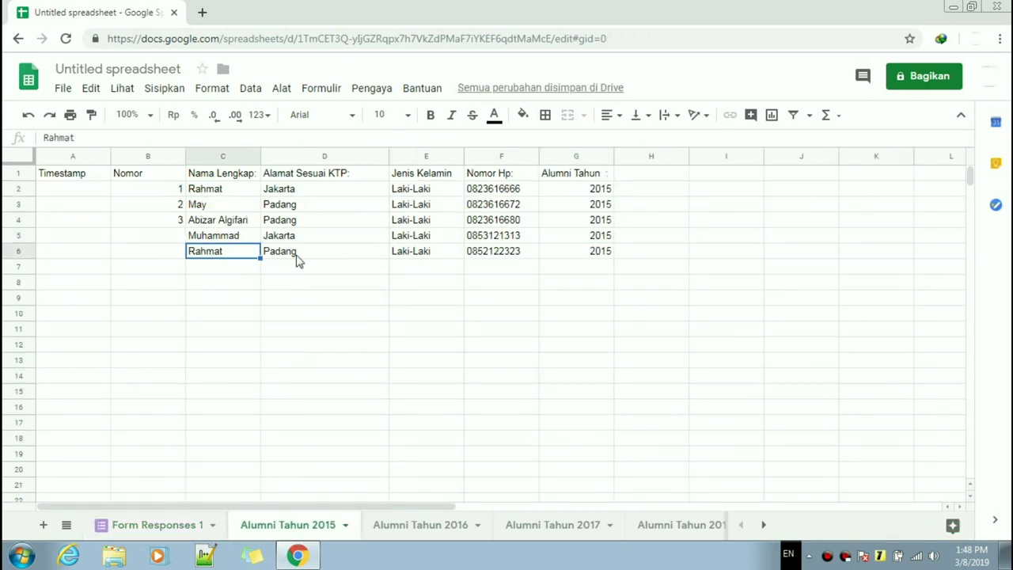
pyautogui.click(587, 255)
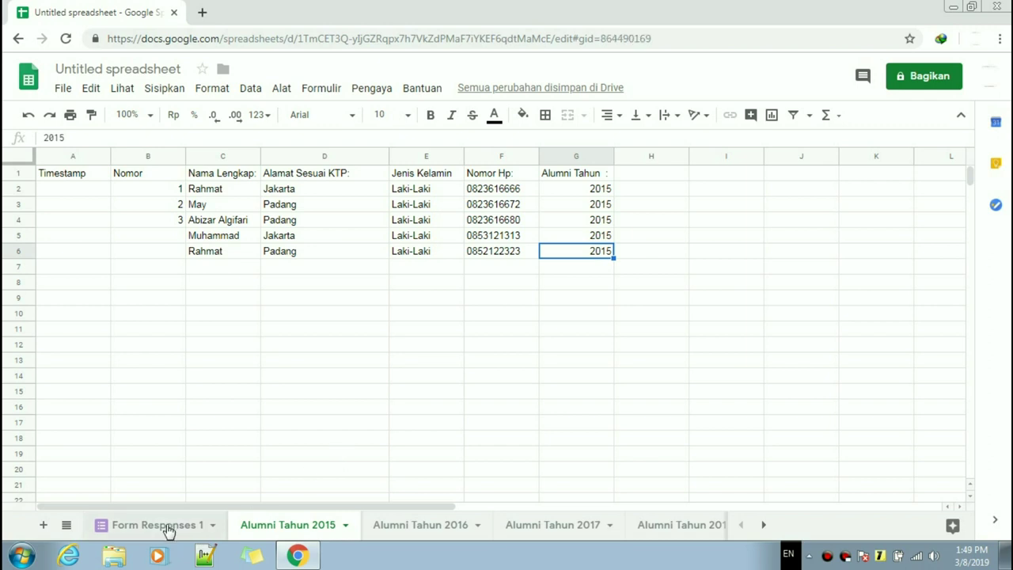
pyautogui.click(197, 524)
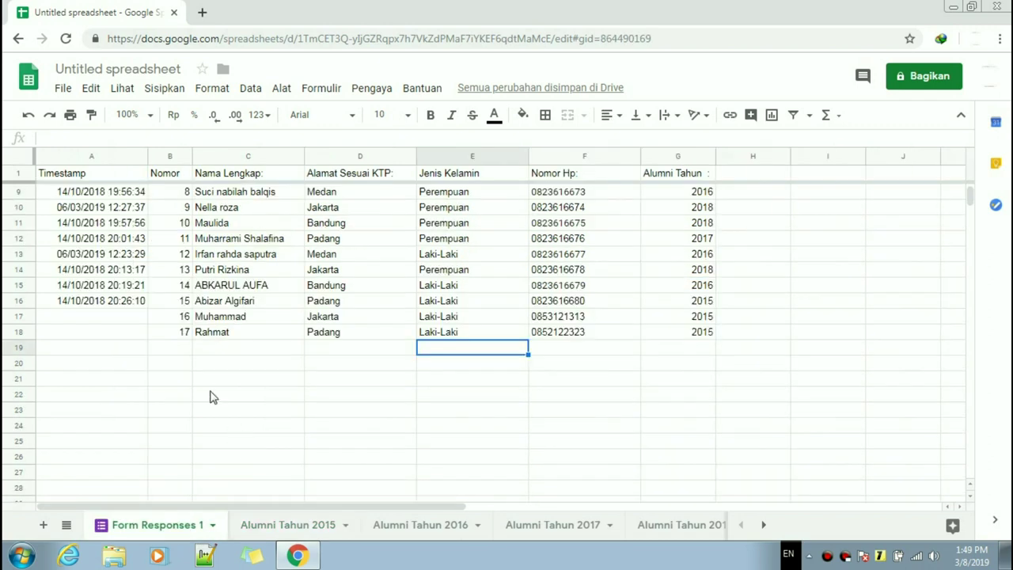
# - Enter the respondent's name in C19 and Medan as the address
pyautogui.click(226, 348)
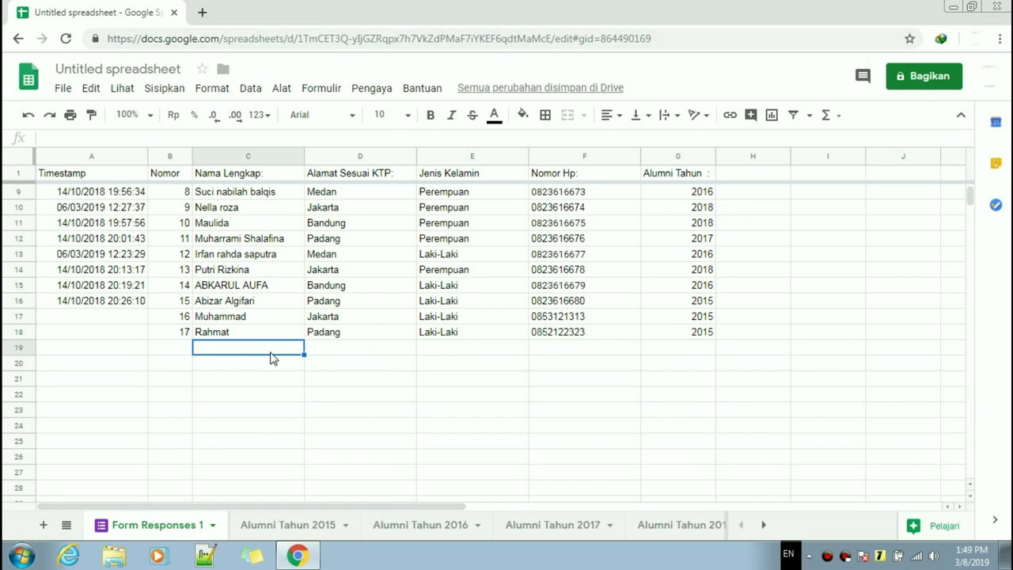
pyautogui.write('T')
pyautogui.write('Tajul')
pyautogui.press('Tab')
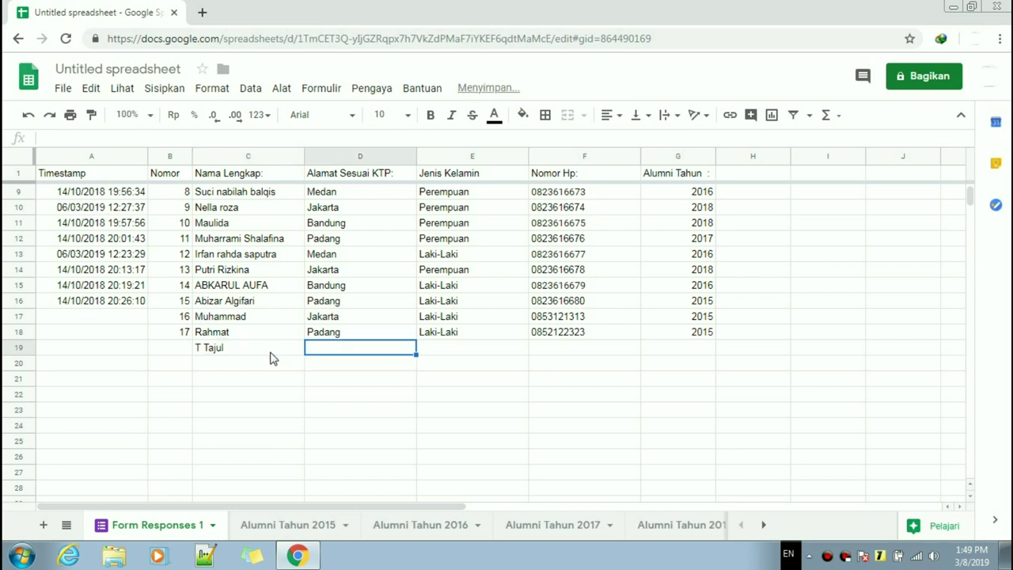
pyautogui.write('Medan')
pyautogui.press('Tab')
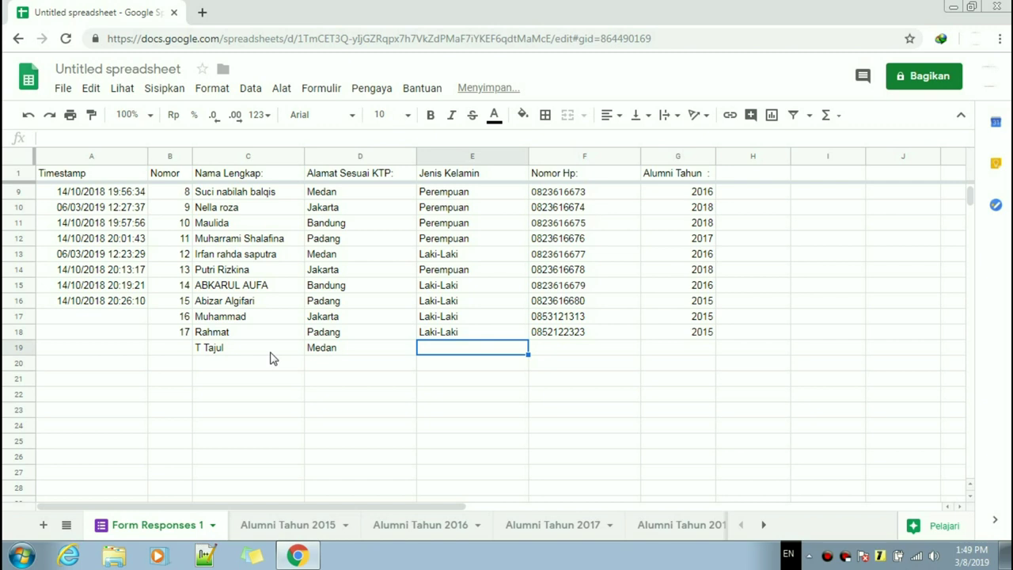
# - Complete row 19 with Laki-Laki, the phone number and 2016, then view Alumni Tahun 2016
pyautogui.write('Laki')
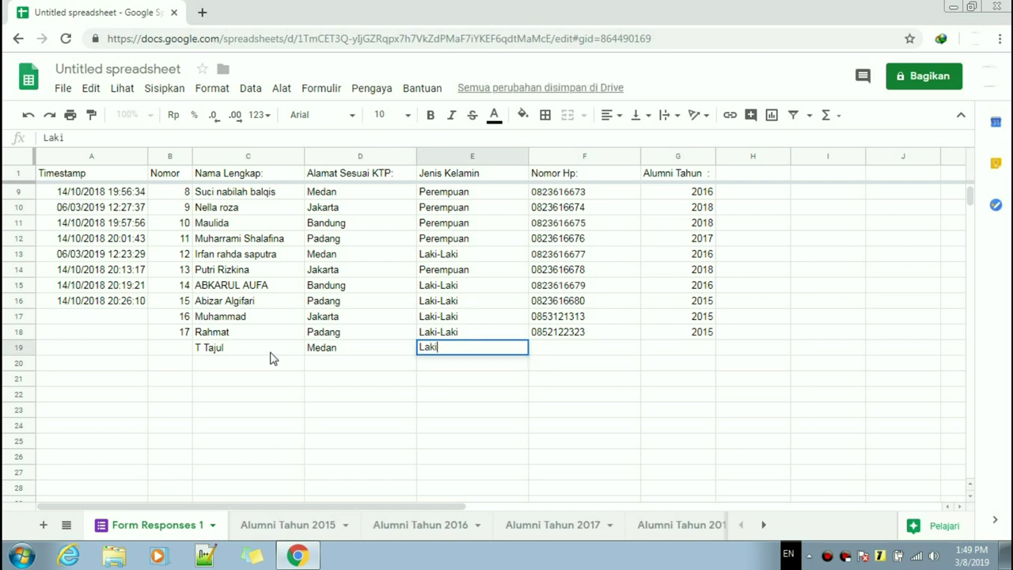
pyautogui.write('-Laki')
pyautogui.press('Tab')
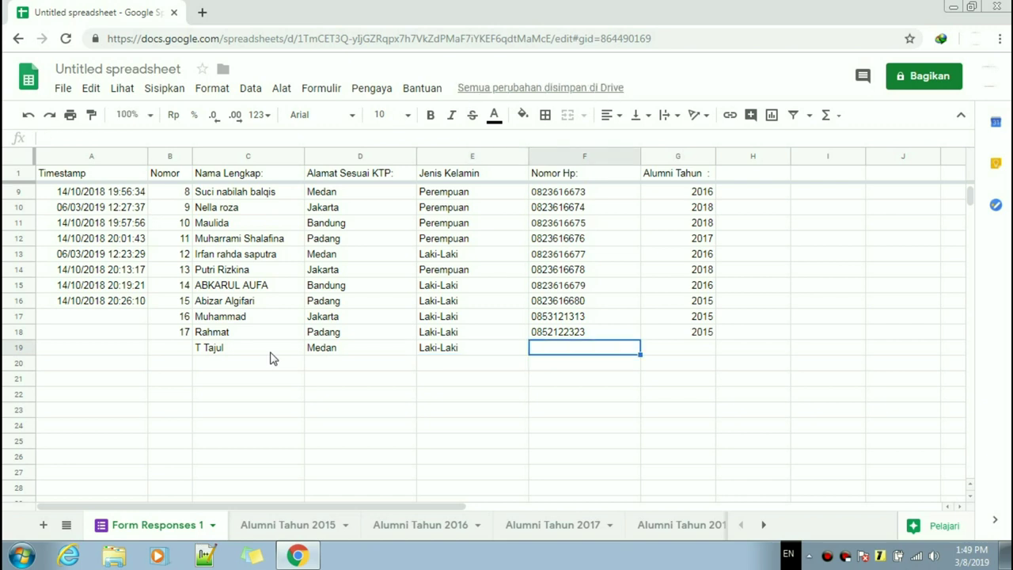
pyautogui.write("'")
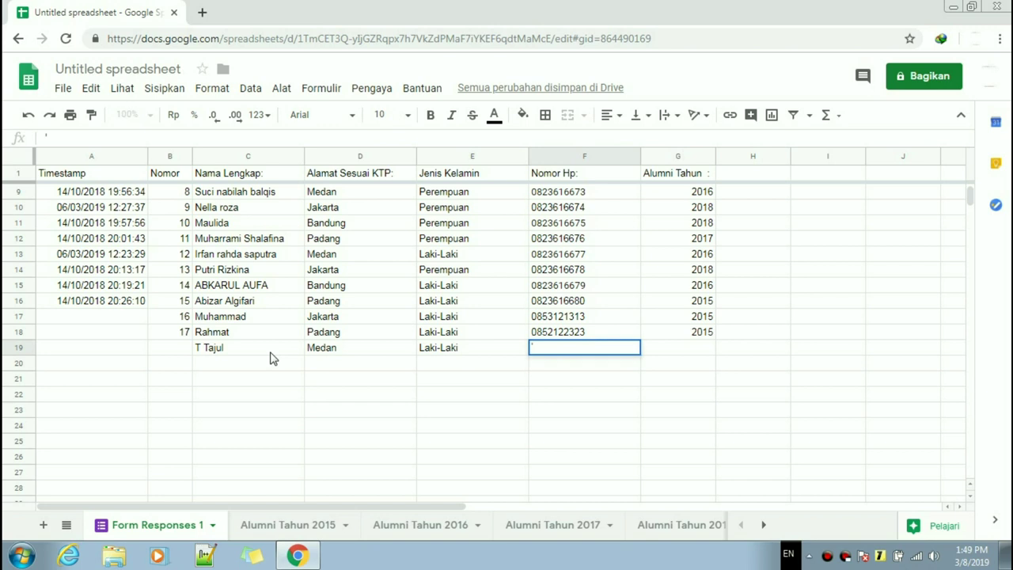
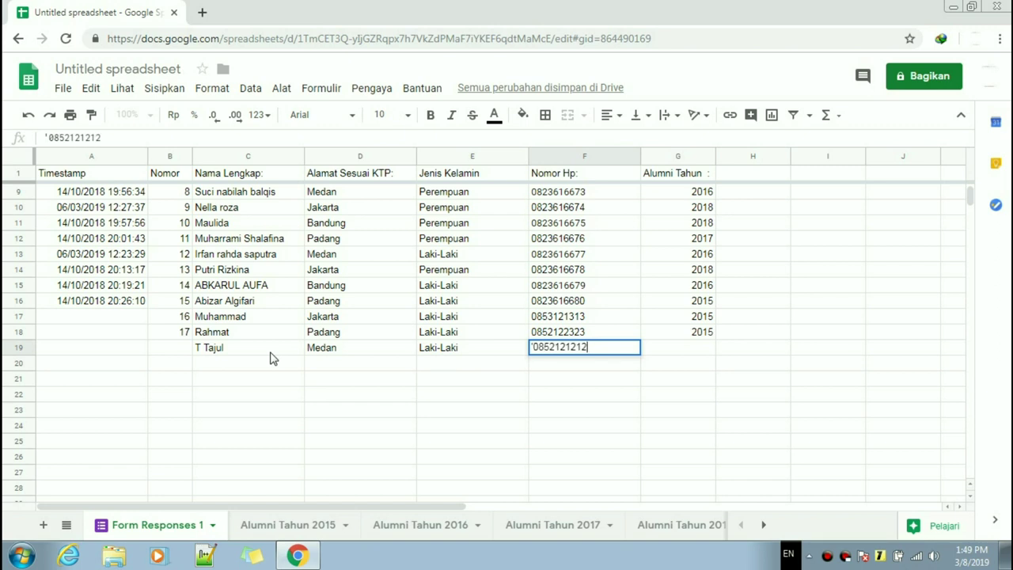
pyautogui.click(655, 353)
pyautogui.write('2016')
pyautogui.press('Return')
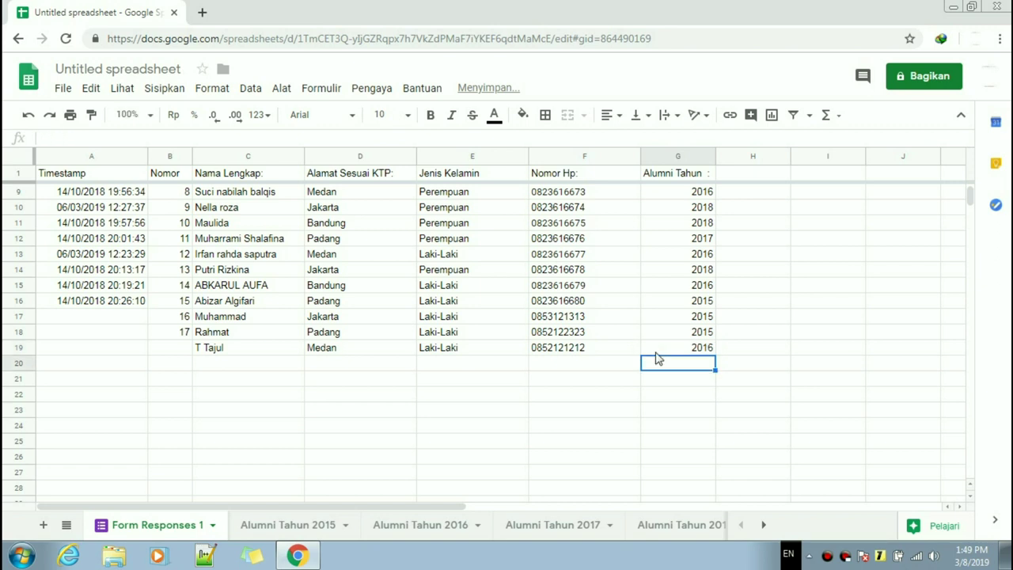
pyautogui.click(422, 527)
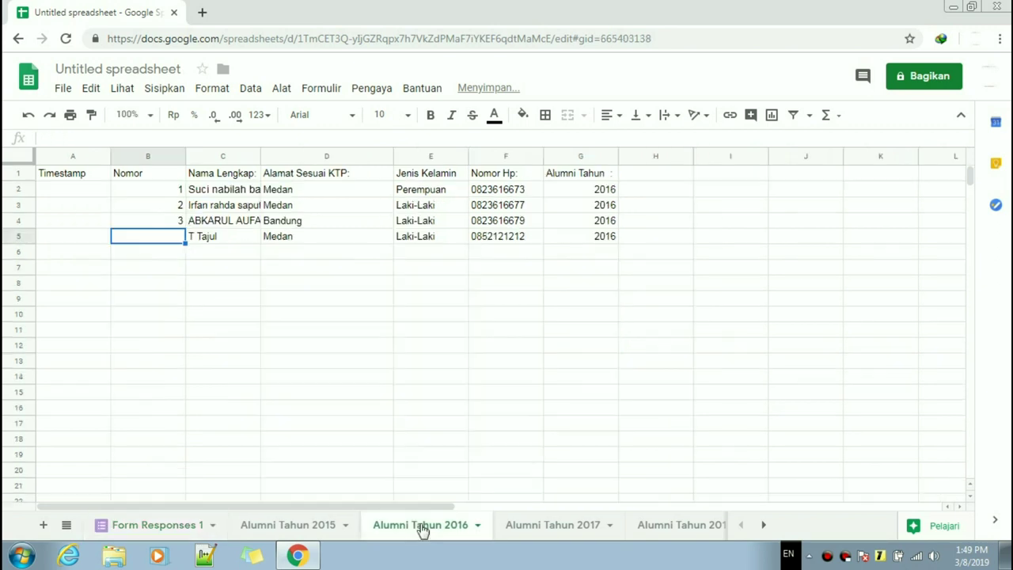
# - Check the new row 5 entry in Alumni Tahun 2016, then return to Alumni Tahun 2015
pyautogui.click(428, 335)
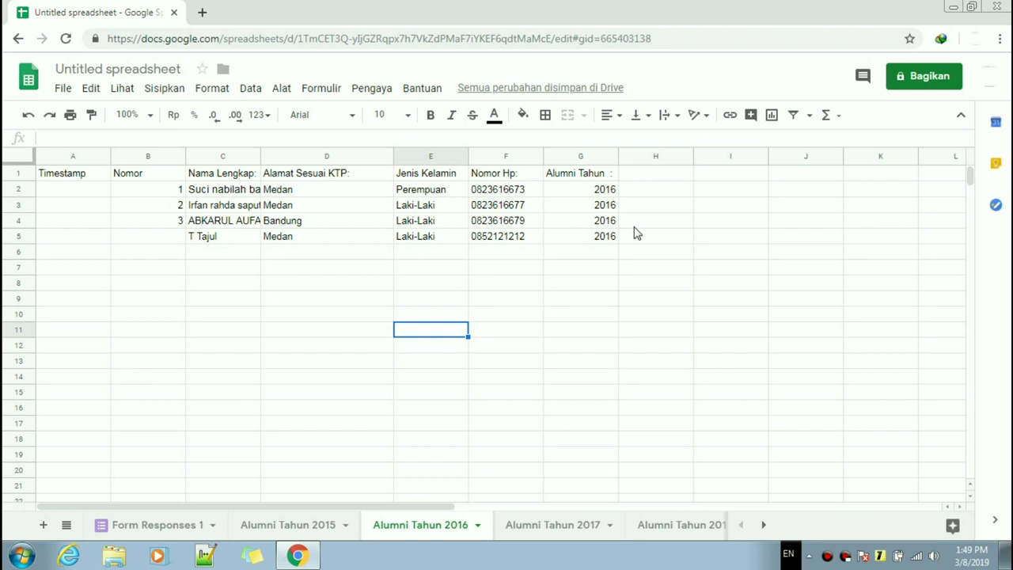
pyautogui.click(153, 237)
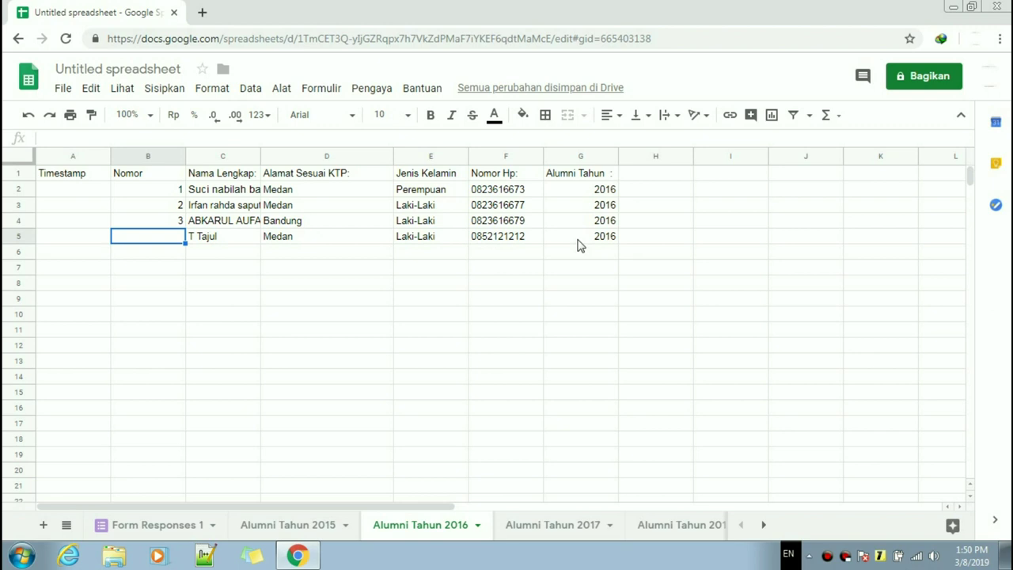
pyautogui.click(277, 525)
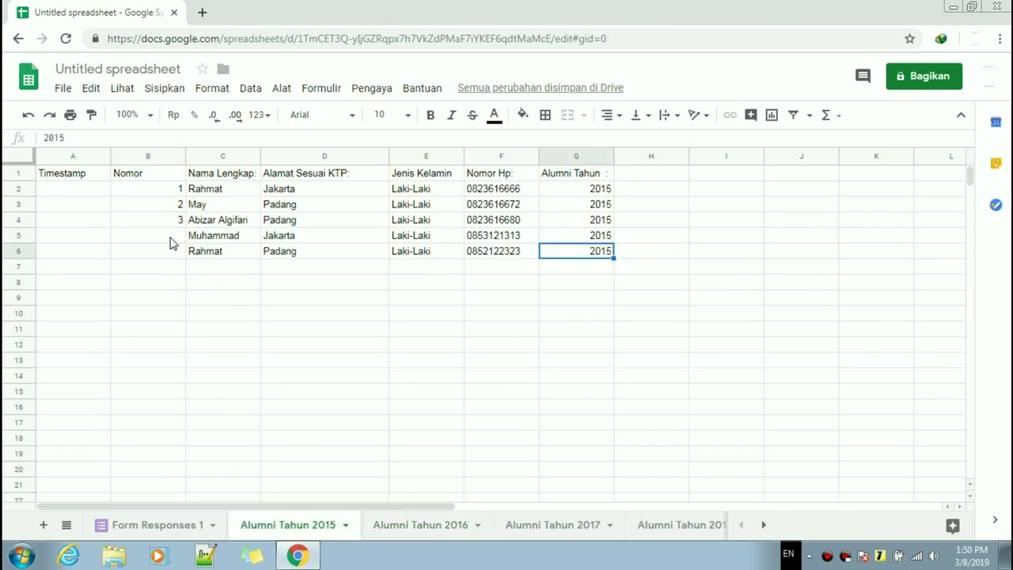
pyautogui.click(594, 288)
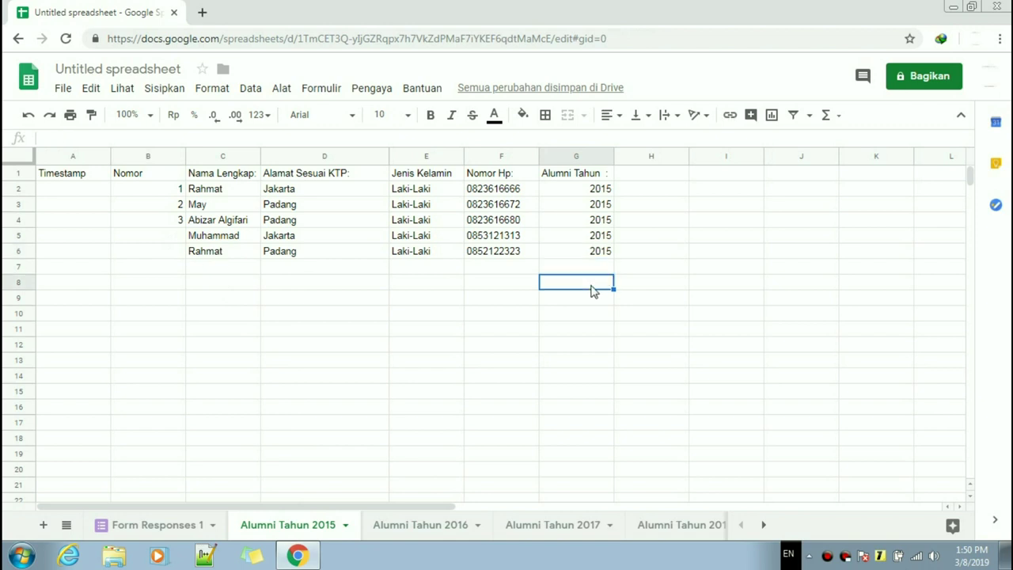